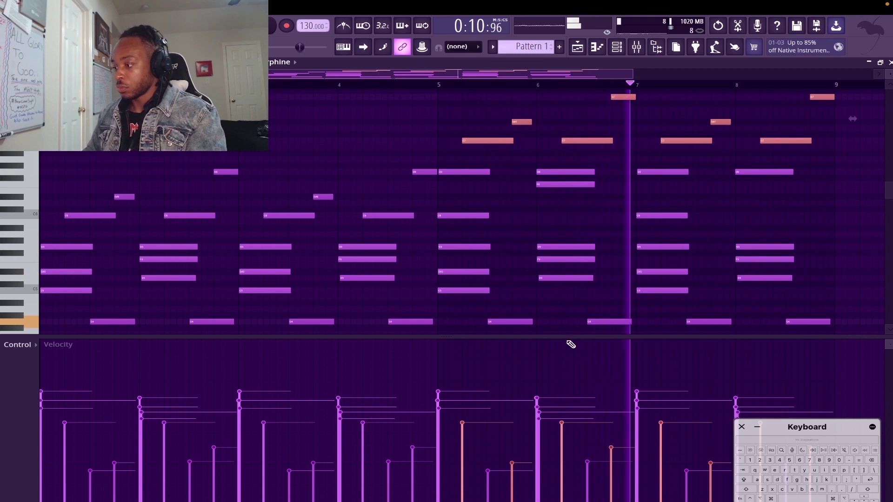
Step: Select all the chopped chord notes in the piano roll
scroll(577, 372, down, 3)
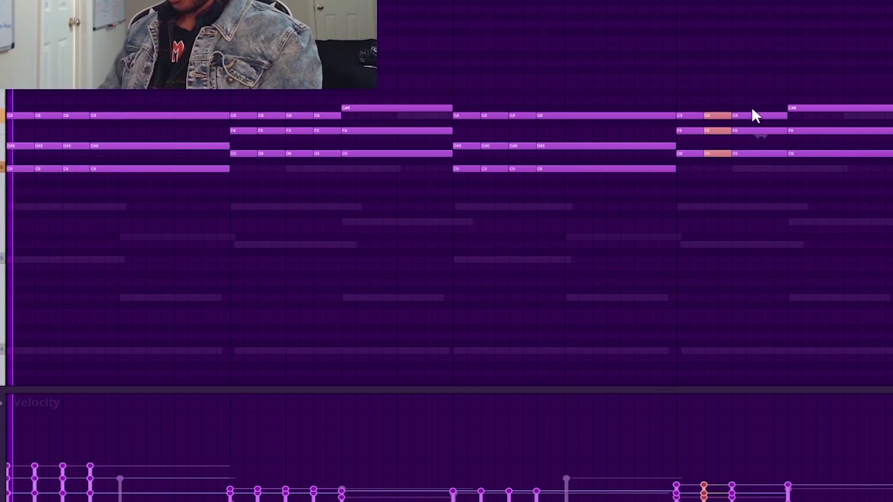
drag(759, 100, 756, 174)
key(ctrl+a)
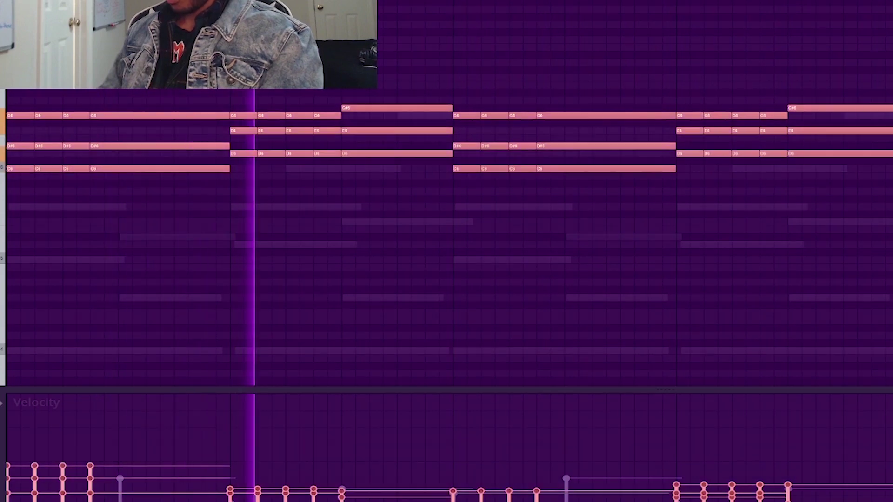
drag(889, 108, 886, 109)
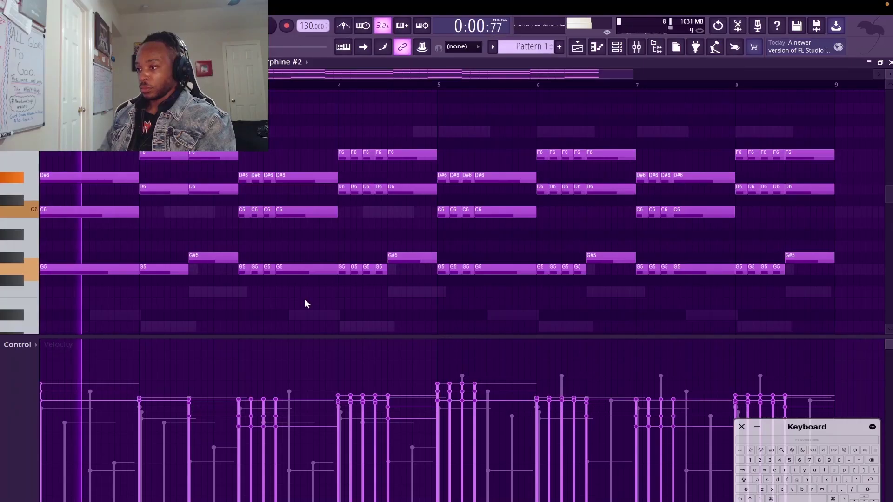
Step: Merge the chopped notes in the bar 3 and bar 4 chords into sustained notes, and select the chords in bars 5 to 8
drag(282, 294, 253, 173)
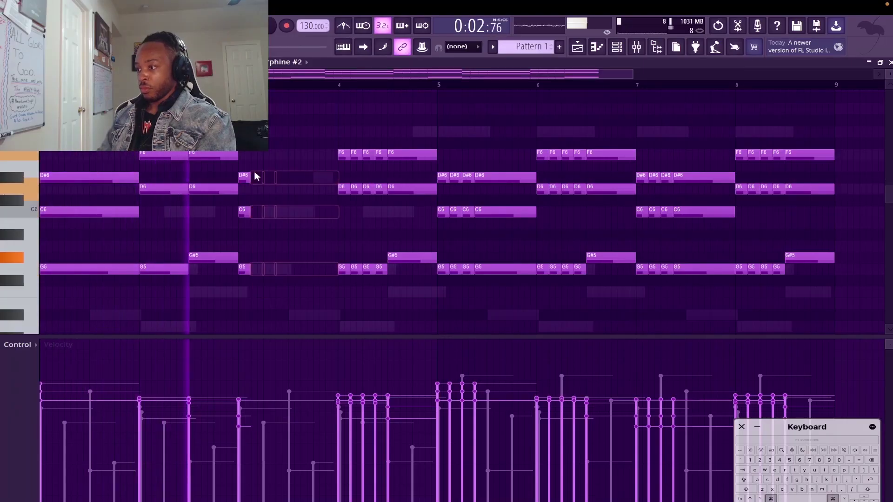
key(ctrl+g)
drag(388, 299, 350, 149)
key(ctrl+g)
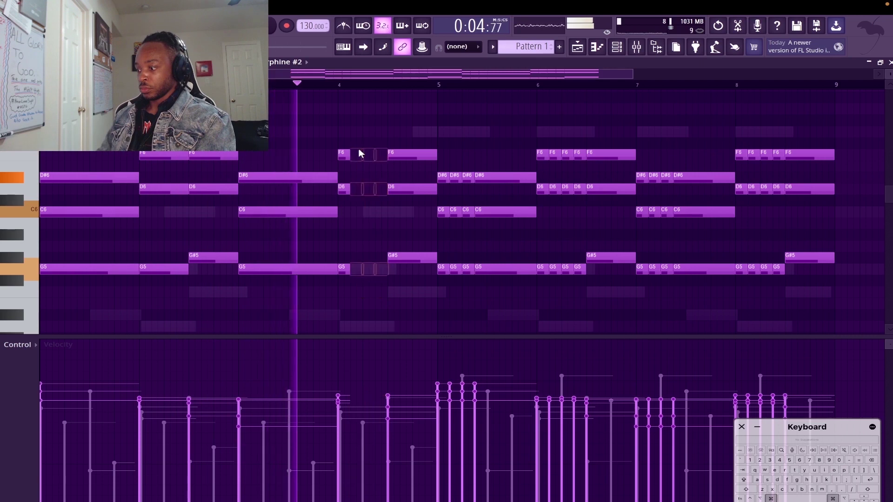
drag(866, 296, 441, 92)
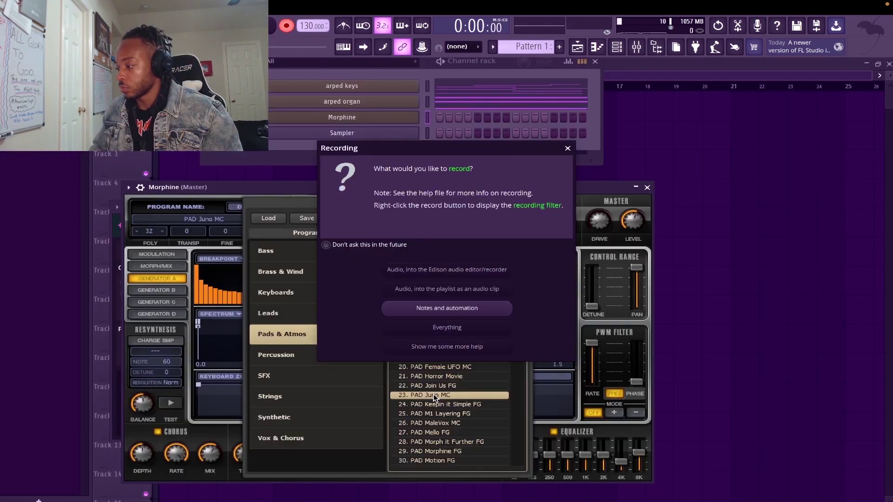
Step: Choose the PAD Juno MC preset from Morphine's Pads & Atmos bank
click(434, 398)
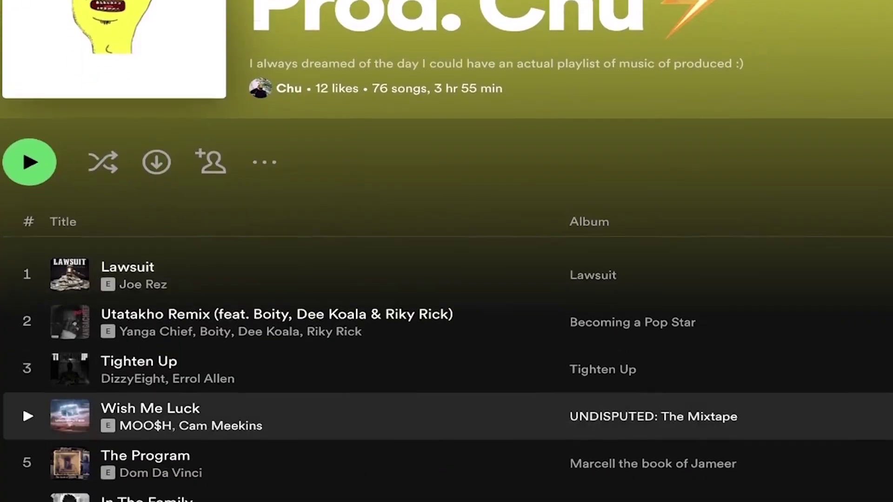
scroll(447, 291, down, 7)
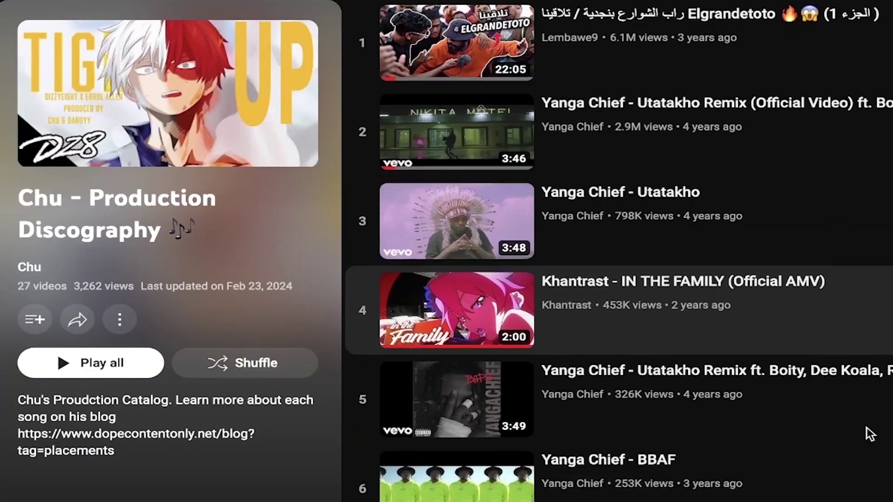
scroll(867, 428, down, 1)
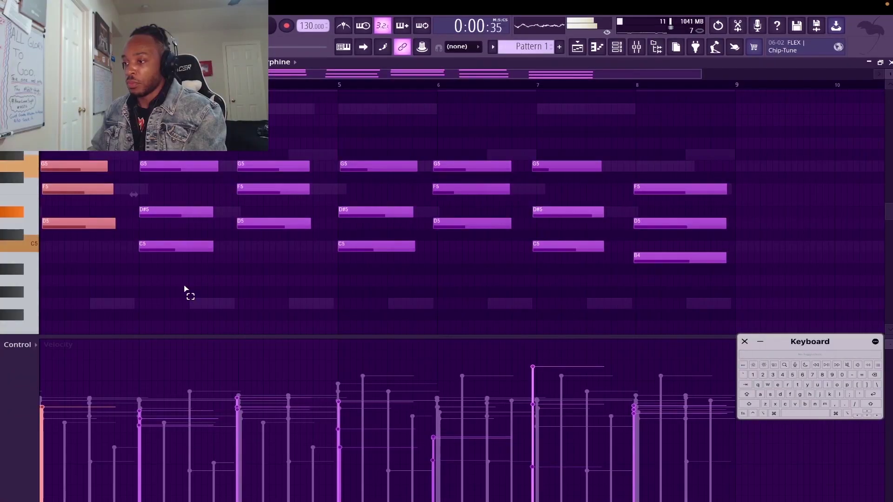
Step: Deselect the bar 2 pad chord, and nudge the pad chord at bar 4 slightly later onto the beat
scroll(184, 290, left, 2)
scroll(184, 289, up, 3)
scroll(184, 289, down, 4)
super+click(185, 288)
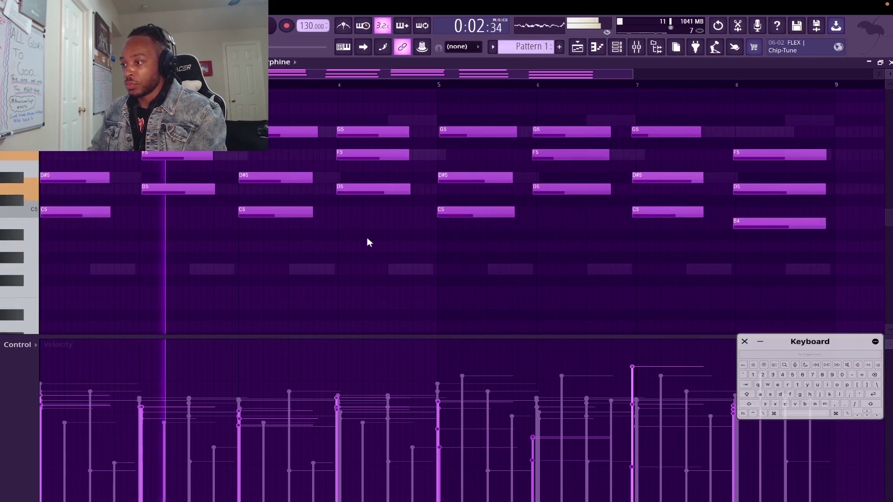
drag(398, 221, 359, 111)
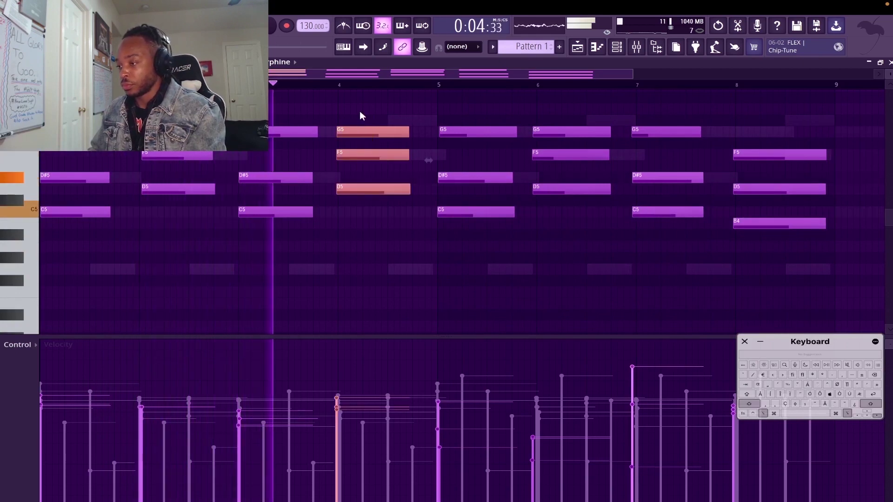
key(alt+shift+Right)
key(alt+shift+Right)
key(alt+shift+Right)
key(alt+shift+Right)
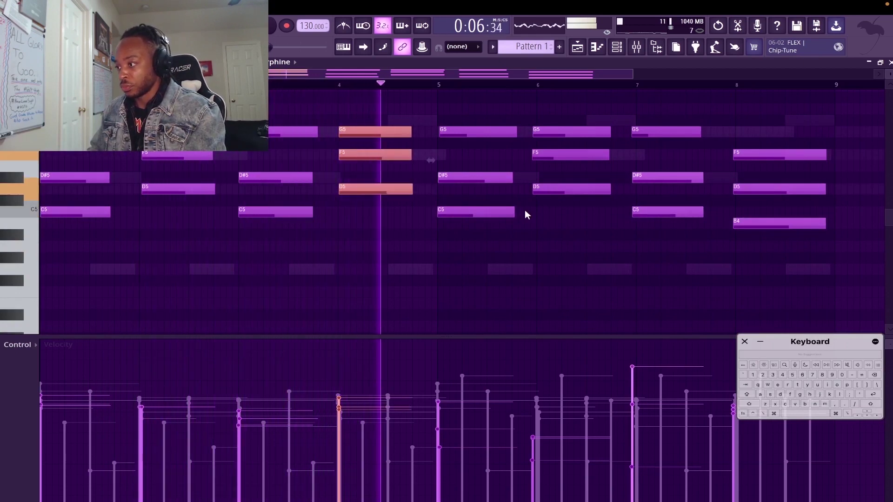
Step: Nudge the pad chords at bars 5 and 6 slightly later, and select the chord at bar 7
drag(500, 240, 472, 90)
key(alt+shift+Right)
key(alt+shift+Right)
key(alt+shift+Right)
key(alt+shift+Right)
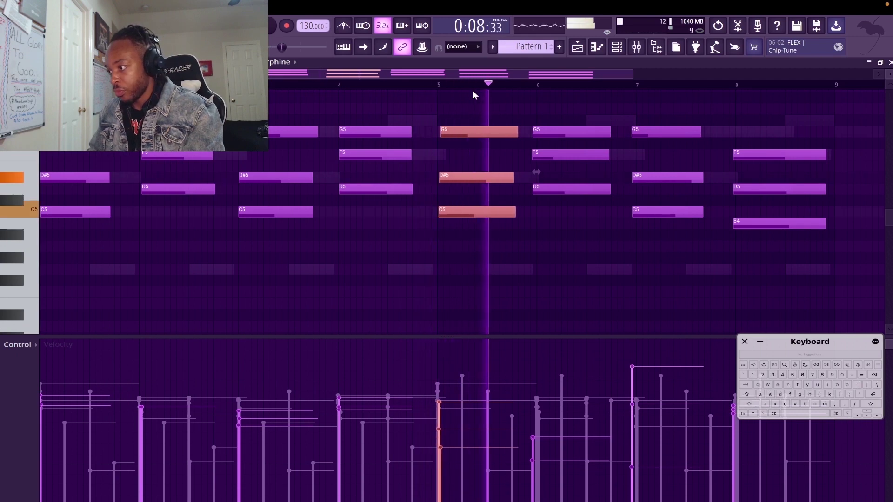
drag(571, 210, 555, 131)
key(ctrl+q)
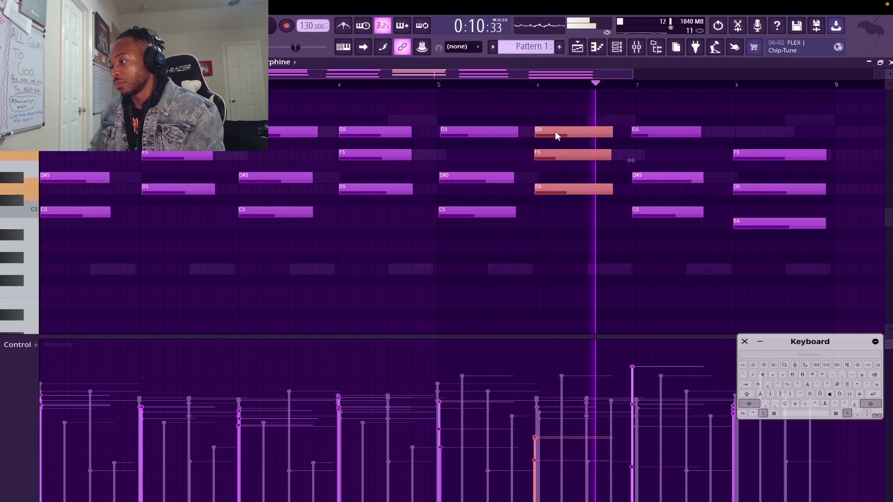
drag(683, 233, 663, 56)
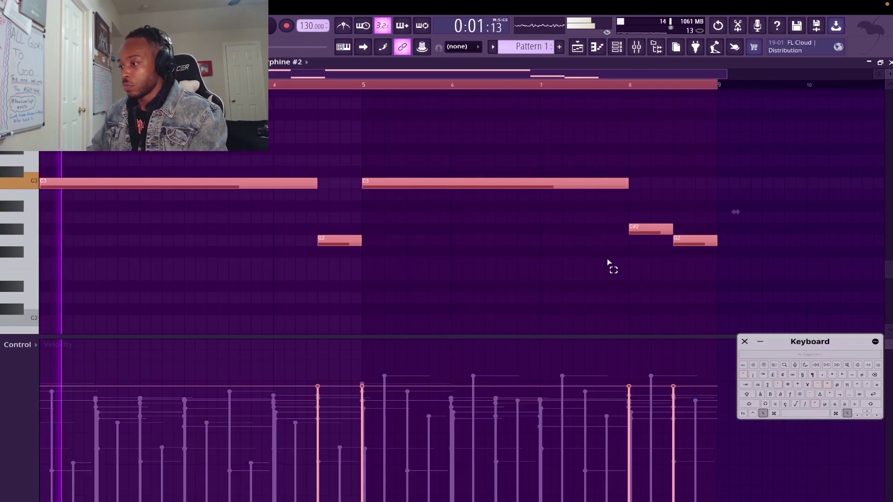
Step: Raise the velocity of all the selected bass notes, and return to the channel rack with the Morphine #2 channel selected
scroll(607, 262, up, 5)
scroll(607, 263, left, 1)
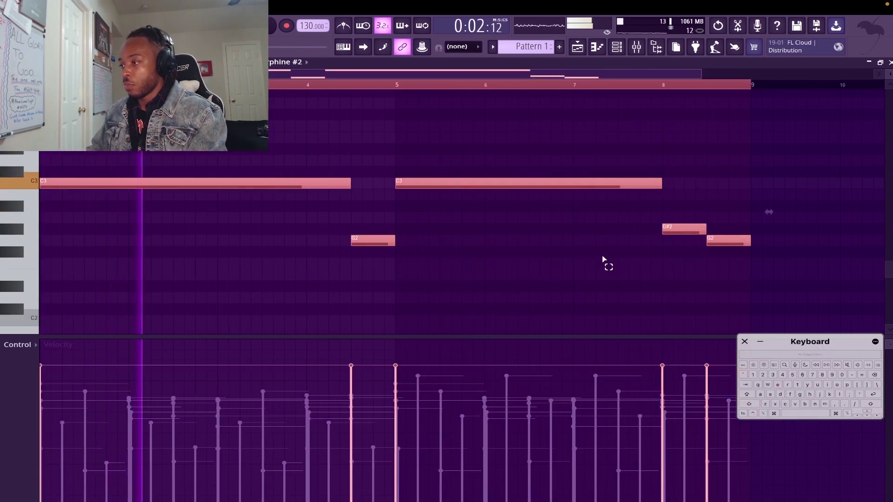
click(890, 63)
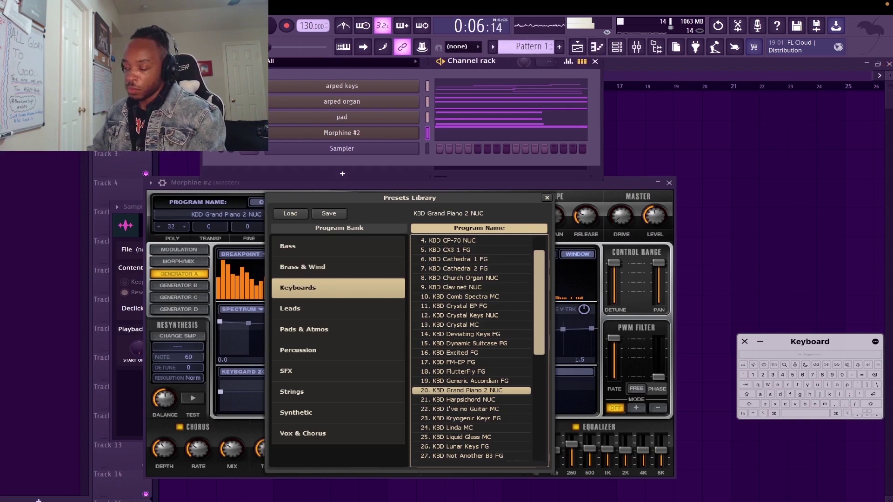
click(431, 132)
key(space)
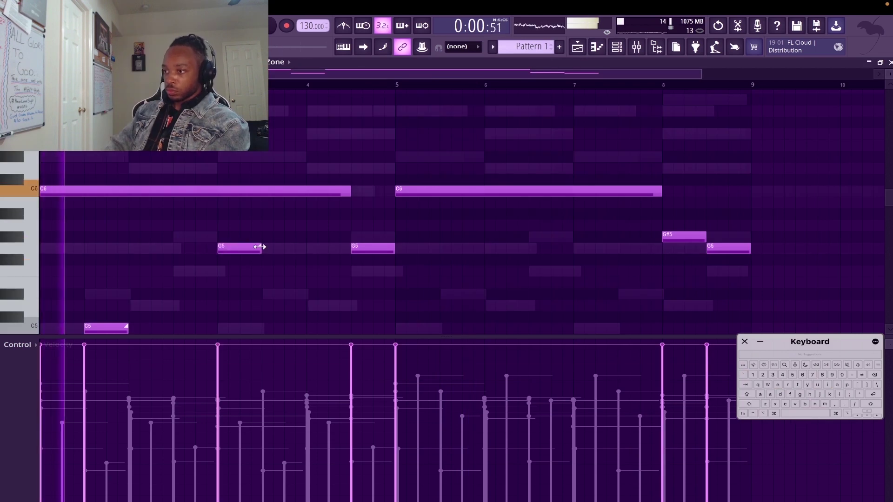
Step: Add a half-bar C6 note at the start of bar 4 and a C5 note halfway through bar 5 in the PoiZone part
mouse_move(268, 199)
mouse_down()
mouse_move(261, 186)
mouse_move(319, 185)
mouse_up()
ctrl+scroll(409, 210, down, 2)
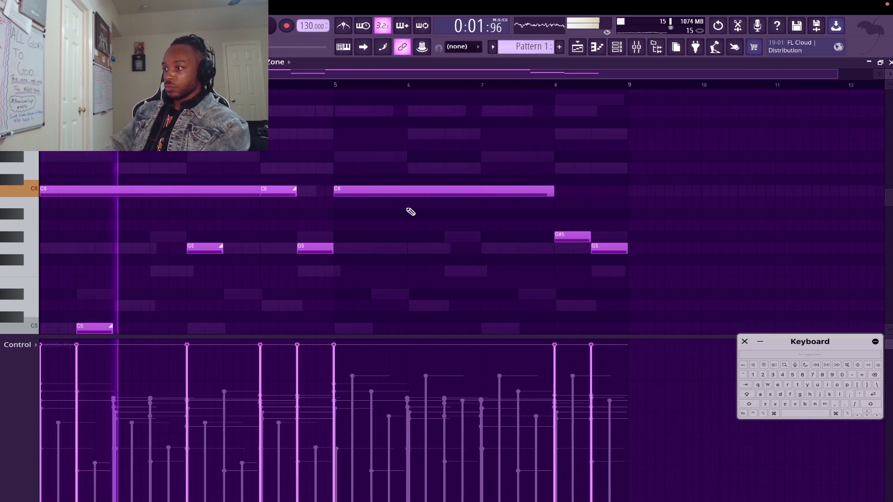
drag(381, 312, 372, 327)
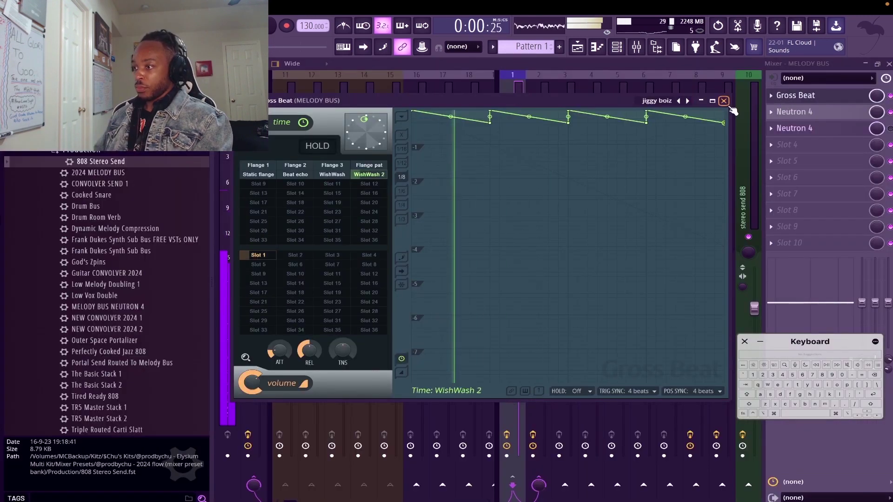
Step: Close the Gross Beat window on the melody bus, bring up the channel rack and open the PoiZone channel's notes
click(724, 101)
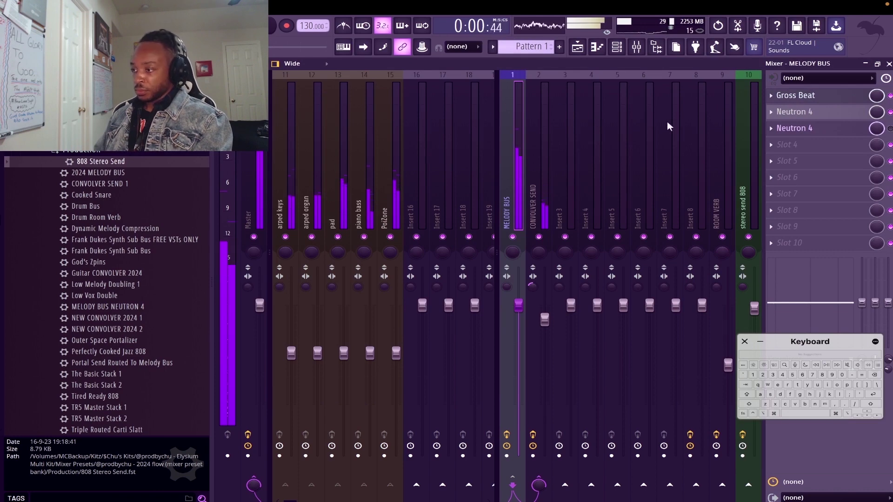
click(613, 50)
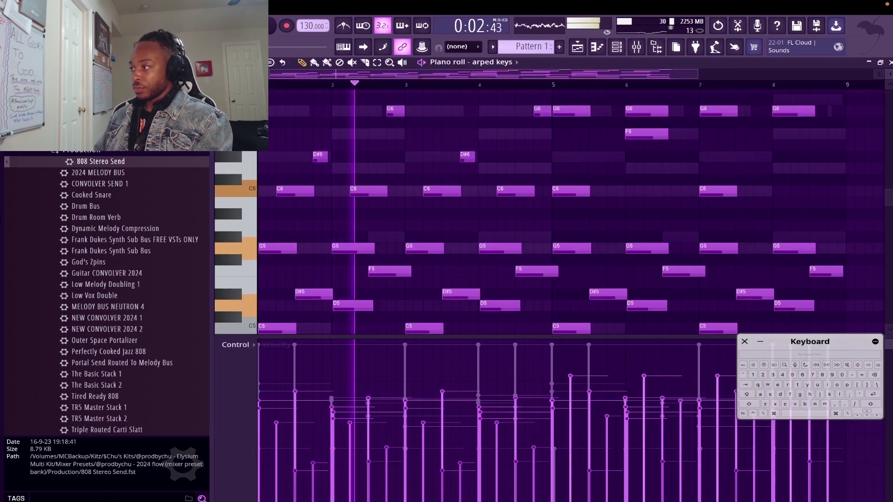
click(889, 64)
click(617, 48)
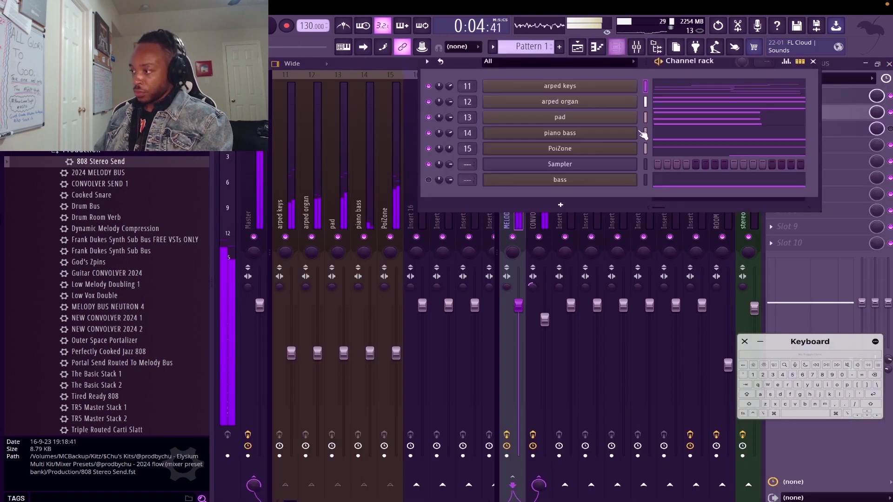
click(659, 148)
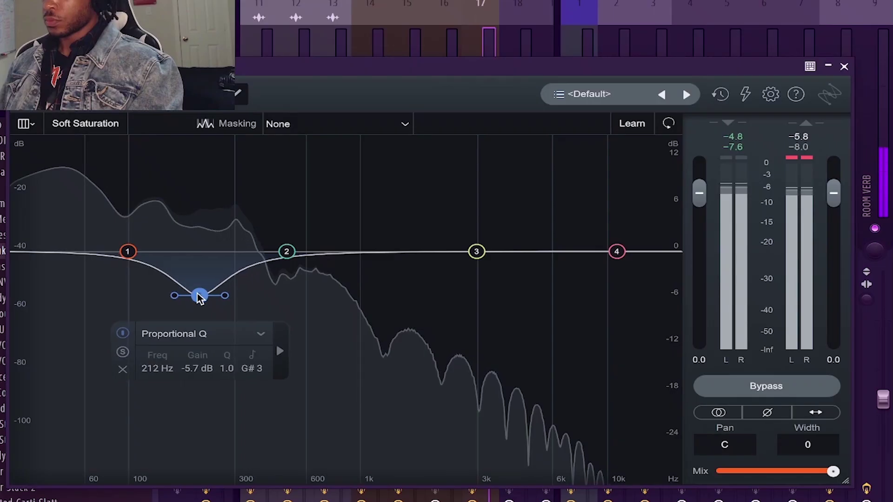
Step: Place the EQ band 5 cut slightly below 212 Hz at about -5.7 dB, and move band 1 to a lower frequency
drag(198, 298, 191, 297)
drag(128, 252, 64, 246)
Step: Enable dynamic mode for the band 4 high shelf and pull the shelf down to a deeper cut at about 3 kHz
drag(616, 252, 527, 270)
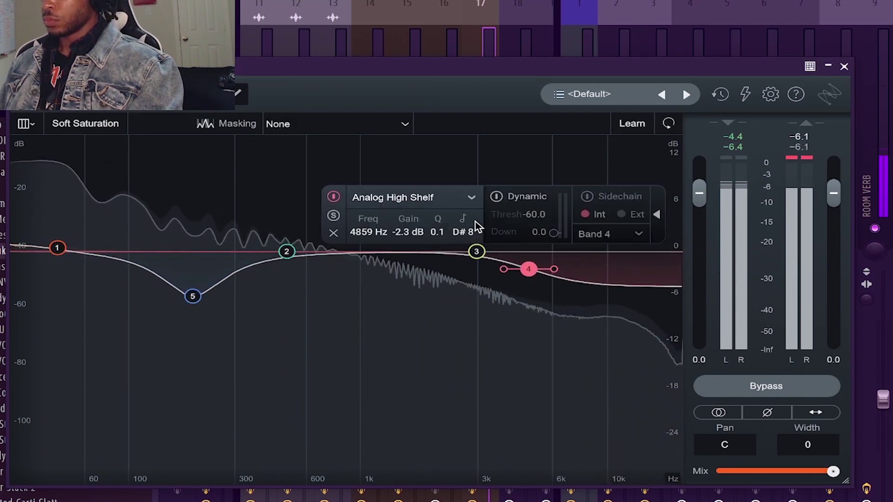
click(497, 197)
drag(530, 269, 470, 290)
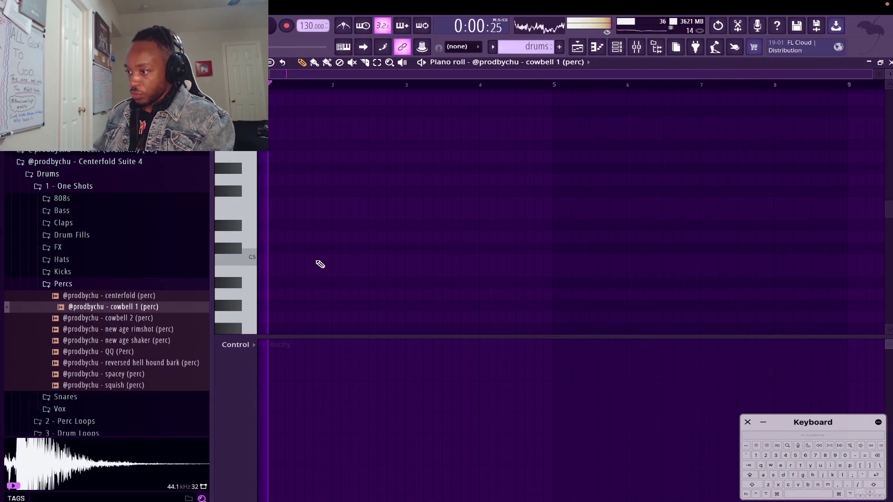
Step: Place C5 cowbell hits on beat 4 of bars 1 and 3, and two more from beat 3 of bar 4
click(315, 261)
key(shift+d)
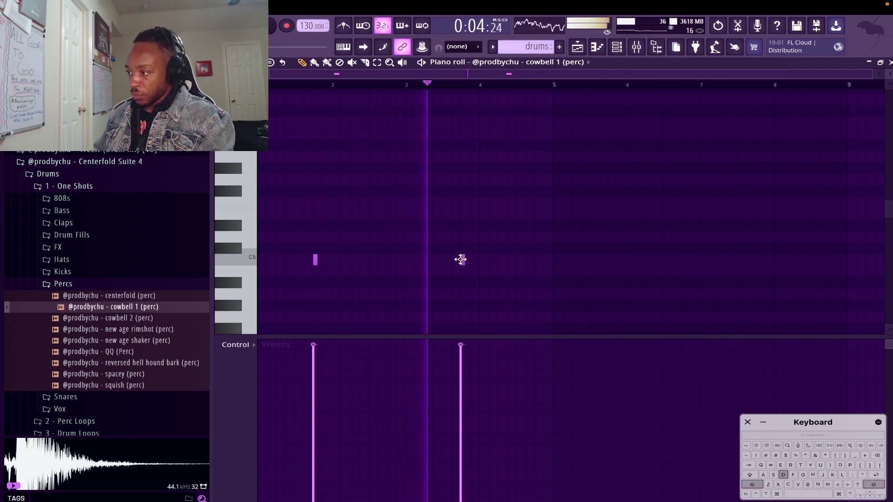
click(462, 261)
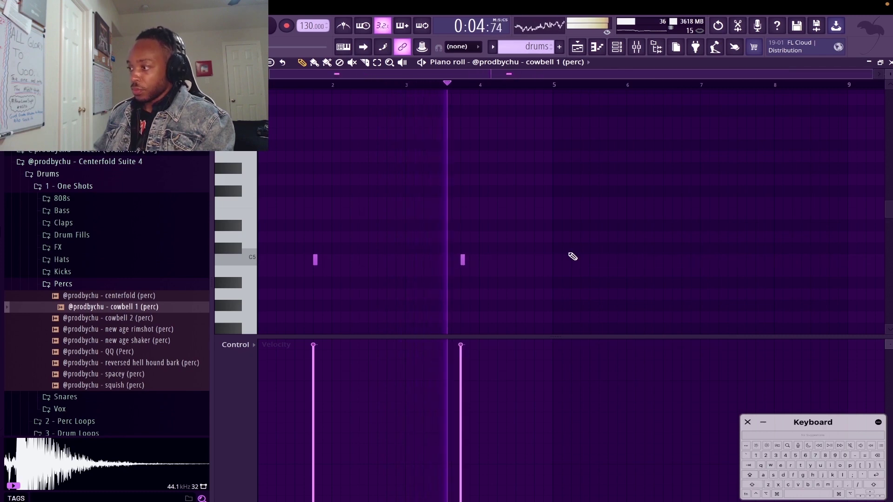
click(516, 259)
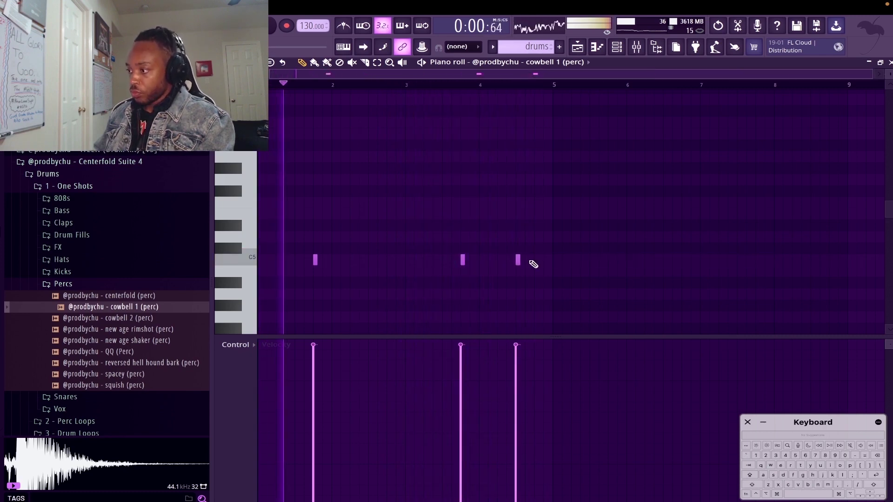
click(528, 260)
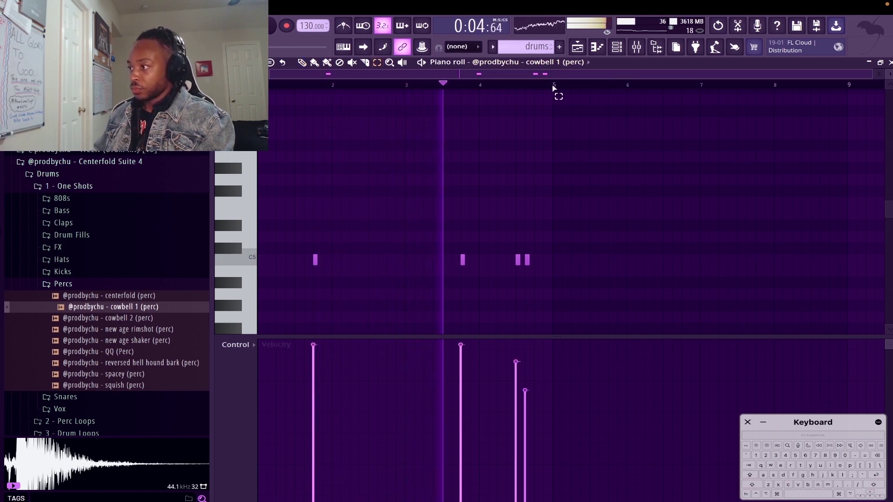
Step: Duplicate the first four bars of the cowbell pattern into bars 5 to 8, undoing the extra copy
drag(553, 87, 259, 87)
key(super+b)
key(super+b)
key(super+z)
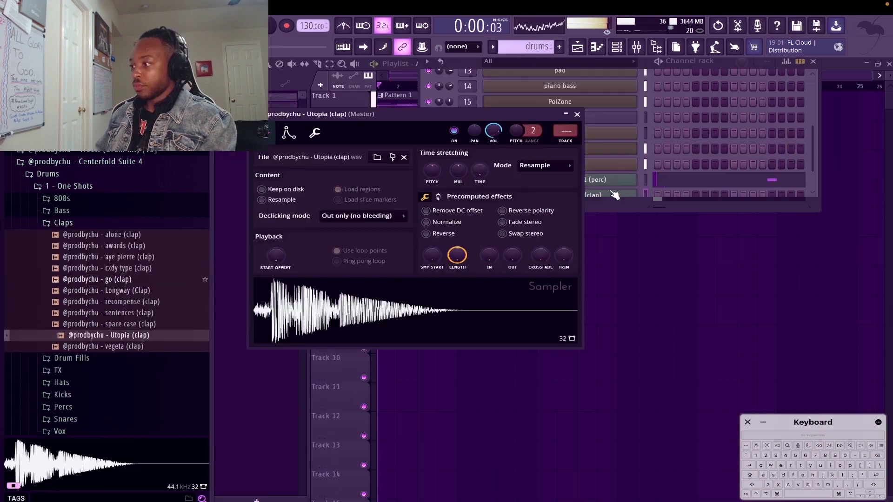
Step: Open the Utopia clap channel's piano roll and place a C5 hit on beat 3 of bar 1
right_click(636, 191)
click(660, 193)
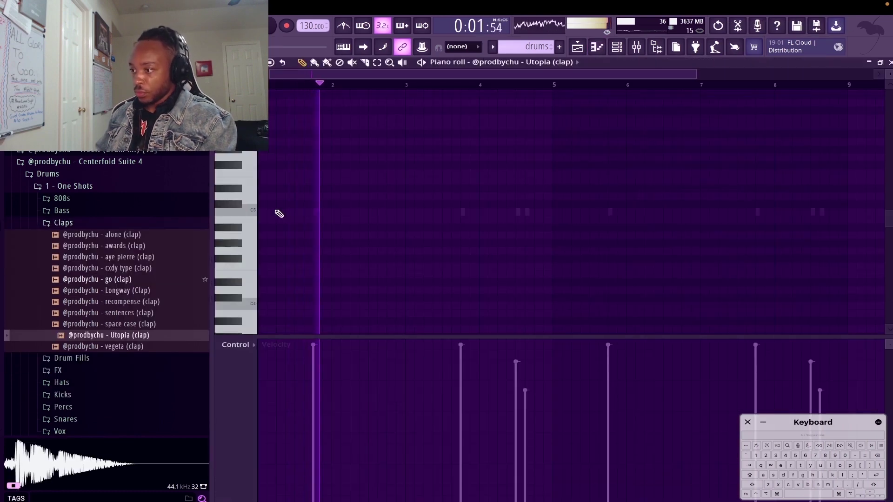
click(297, 213)
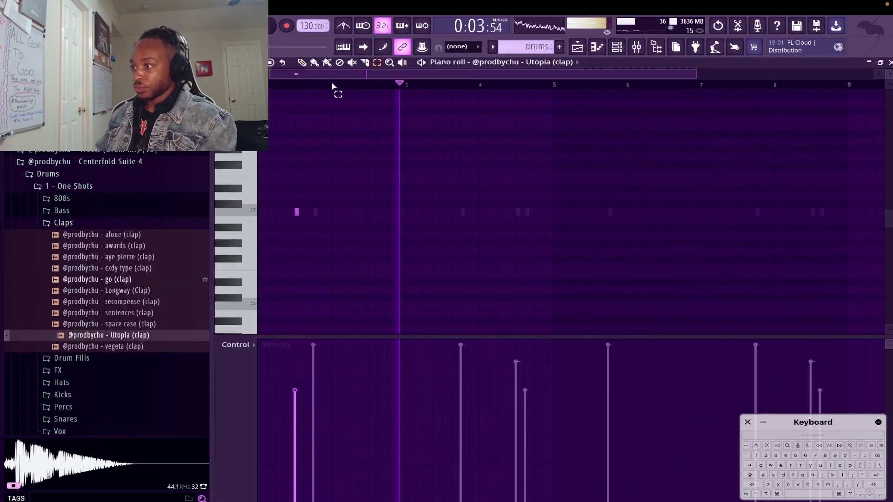
Step: Duplicate the bar 1 clap into bars 2 to 8 and select all the clap notes
key(ctrl+b)
key(ctrl+b)
key(ctrl+b)
key(ctrl+b)
key(ctrl+b)
key(ctrl+b)
key(ctrl+b)
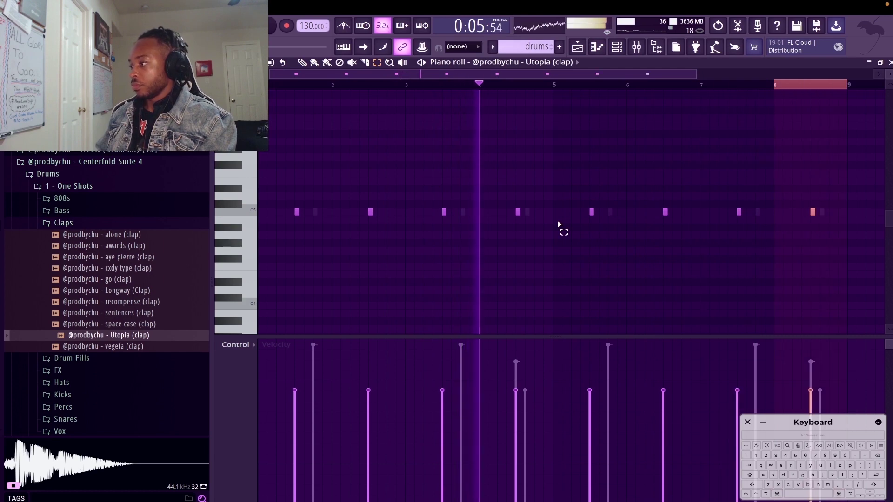
key(ctrl+a)
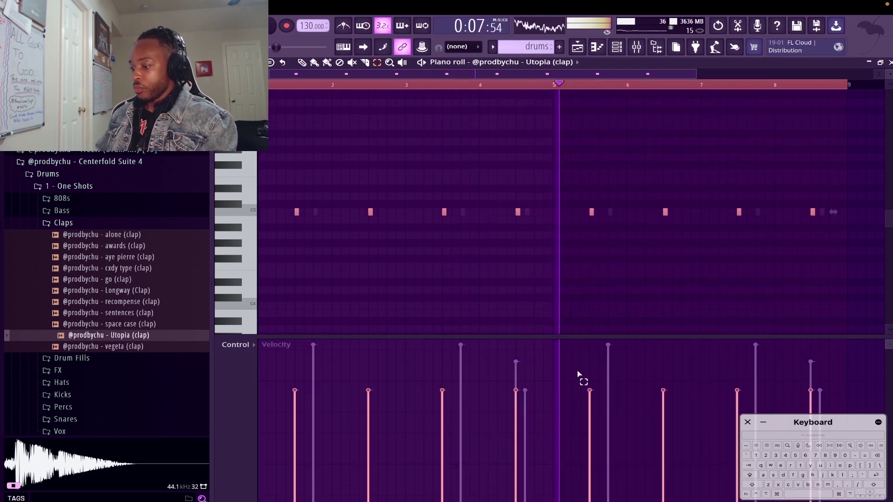
Step: Raise the velocity of all the Utopia clap notes to maximum and close the piano roll
scroll(581, 284, up, 5)
scroll(574, 297, down, 8)
scroll(574, 296, up, 12)
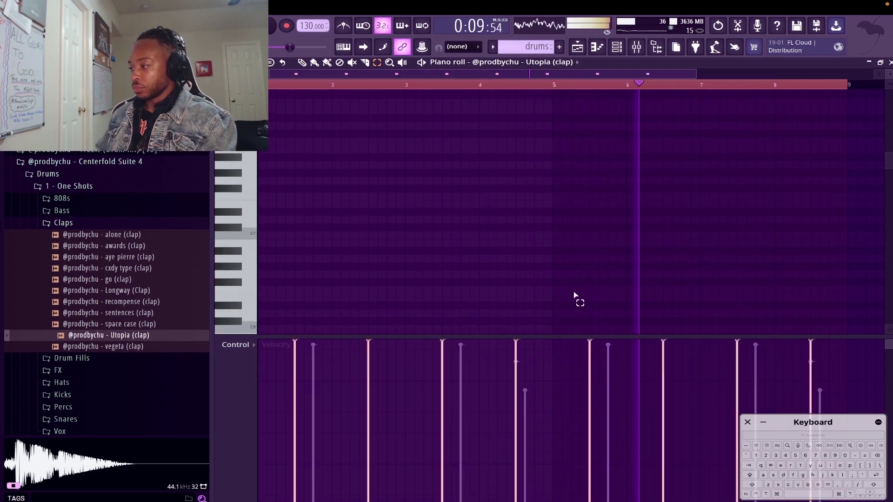
key(Escape)
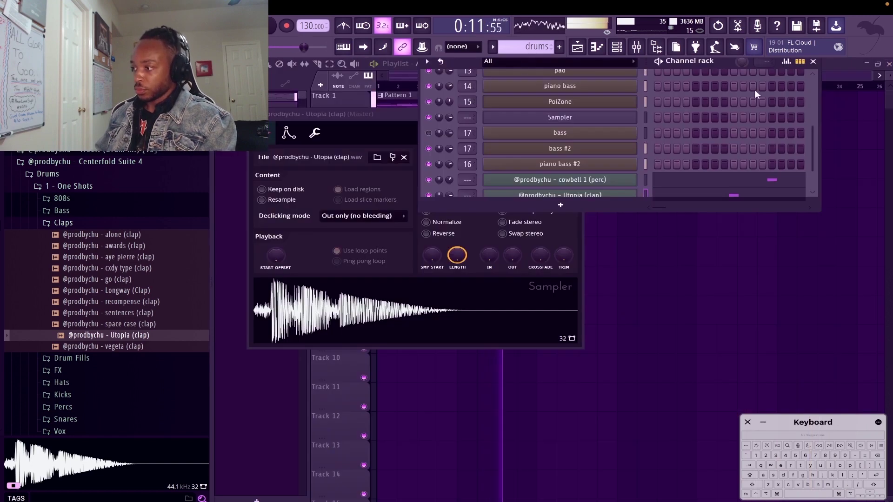
scroll(684, 132, down, 1)
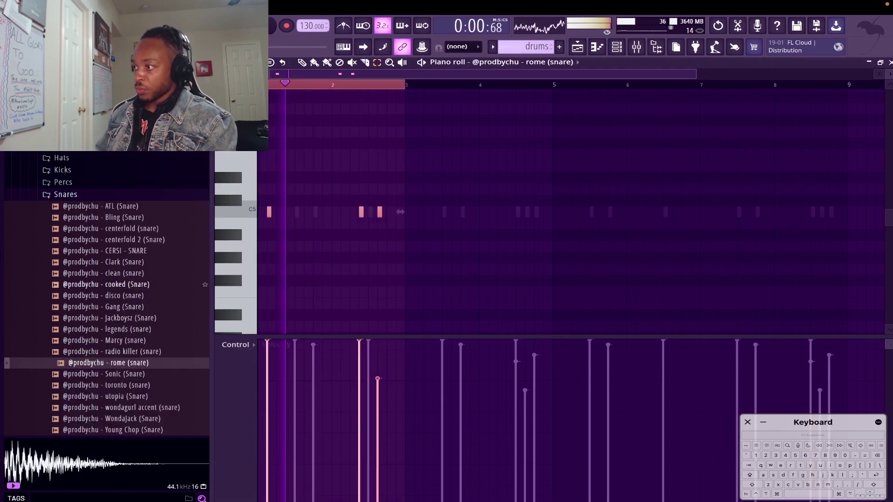
Step: Duplicate the first four bars of the rome snare pattern into bars 5 to 8, clear the selection, and close the piano roll
key(ctrl+b)
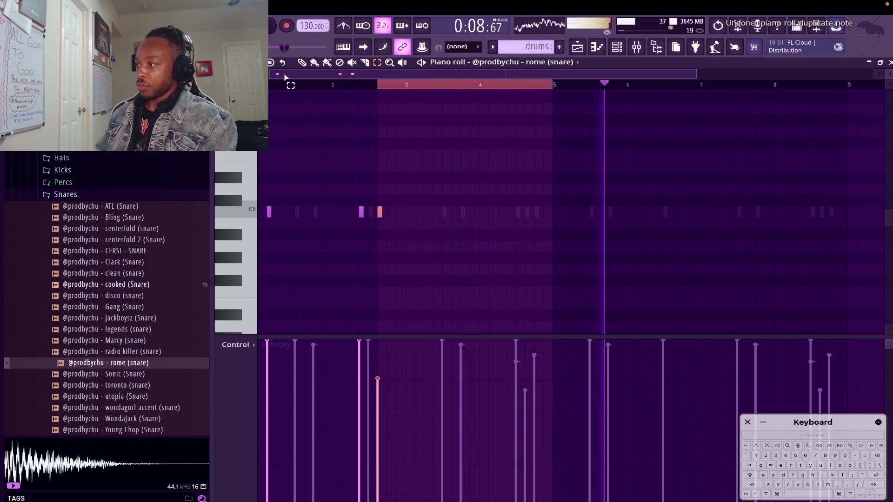
key(ctrl+b)
super+click(580, 83)
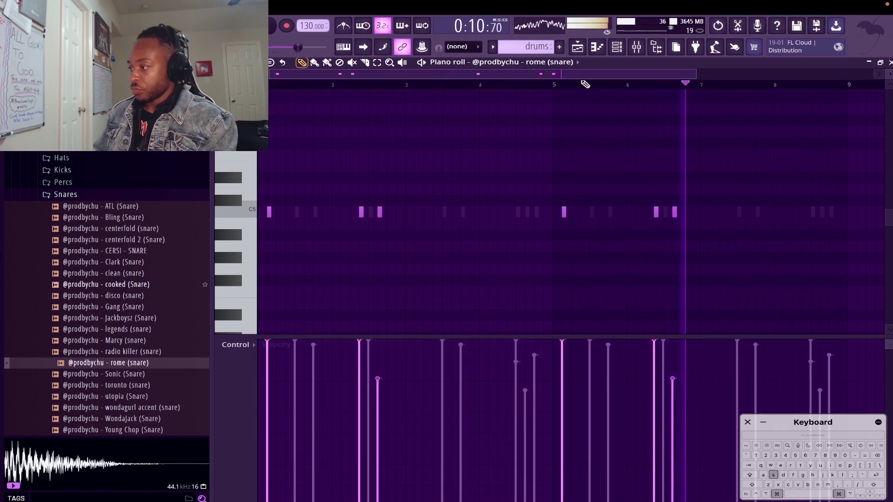
key(Escape)
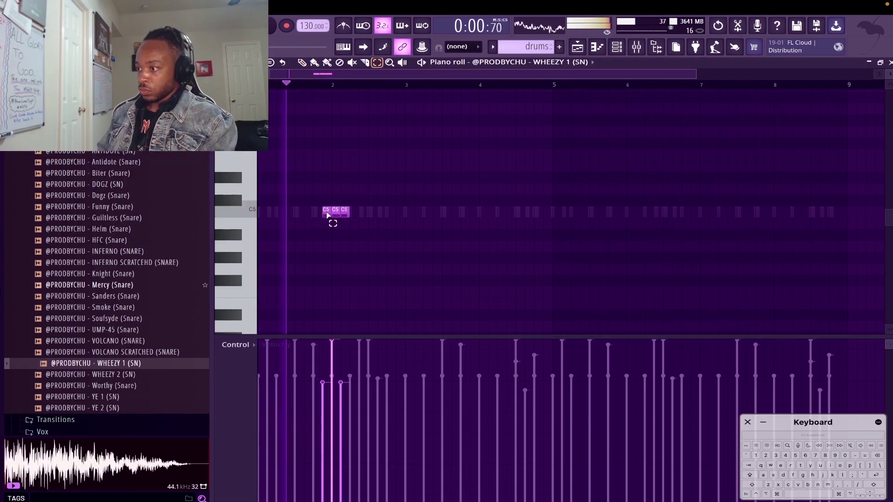
Step: Lower the first WHEEZY 1 snare note by an octave to C4 and reduce its velocity slightly
super+click(327, 212)
key(super+Down)
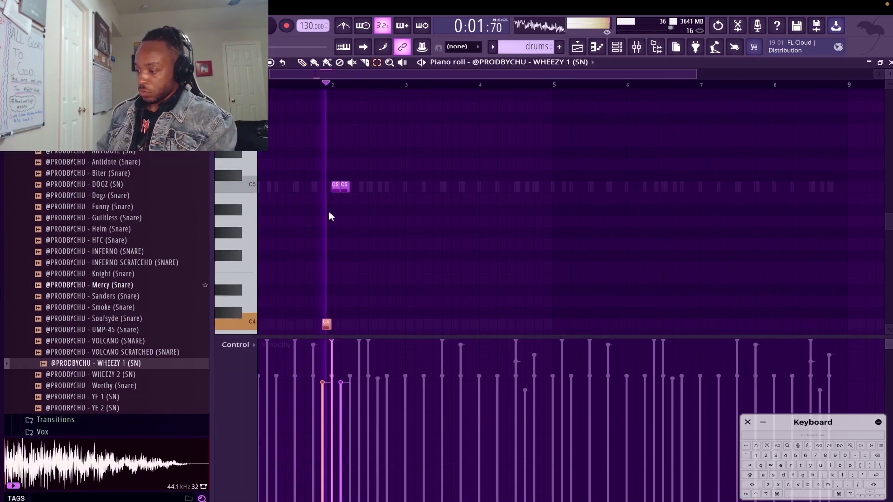
key(space)
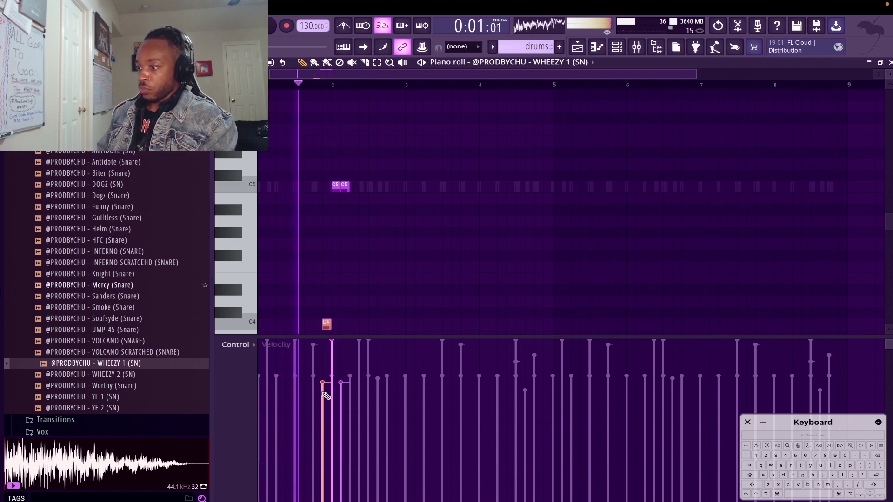
drag(326, 395, 325, 399)
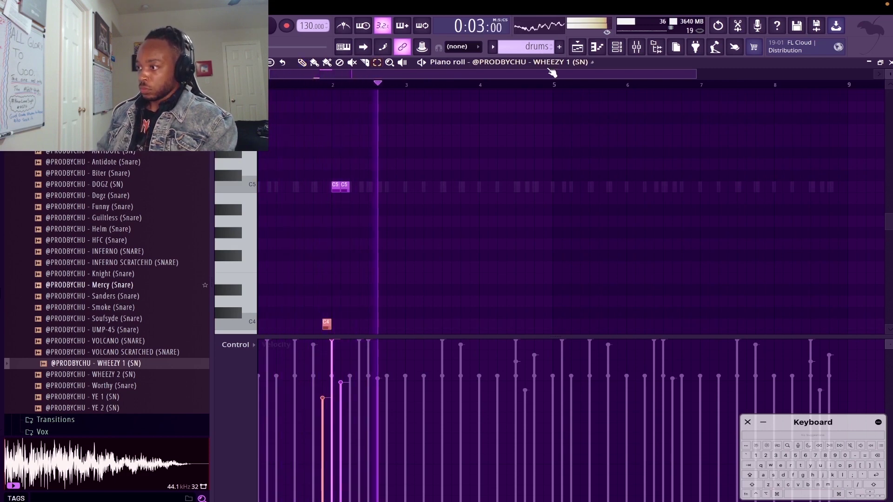
Step: Duplicate the WHEEZY 1 snare fill into bars 5 to 8 and close the piano roll
key(ctrl+a)
key(ctrl+b)
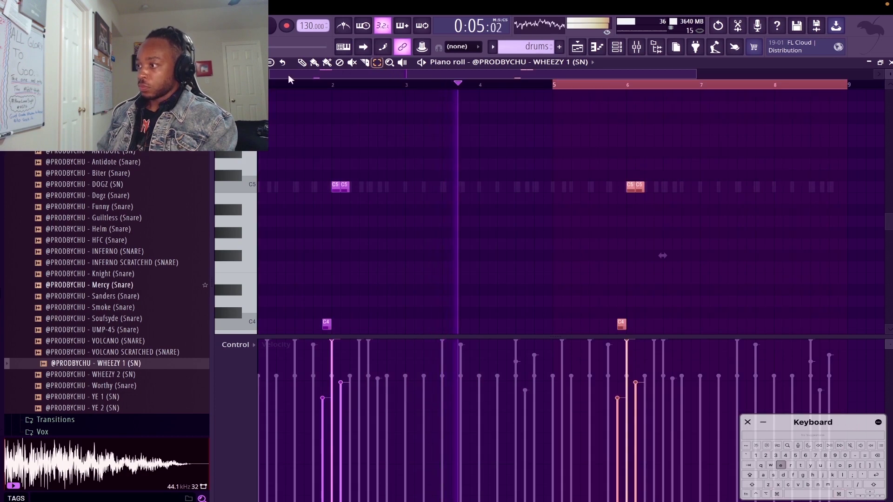
key(ctrl+d)
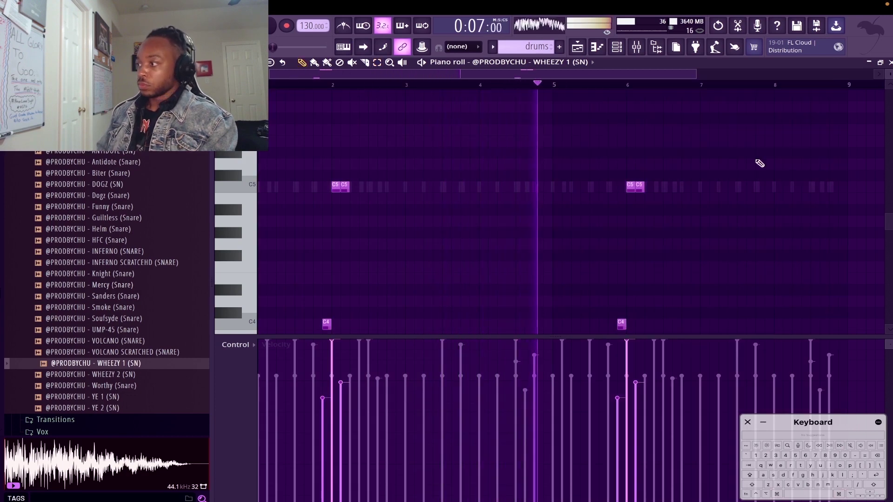
key(Escape)
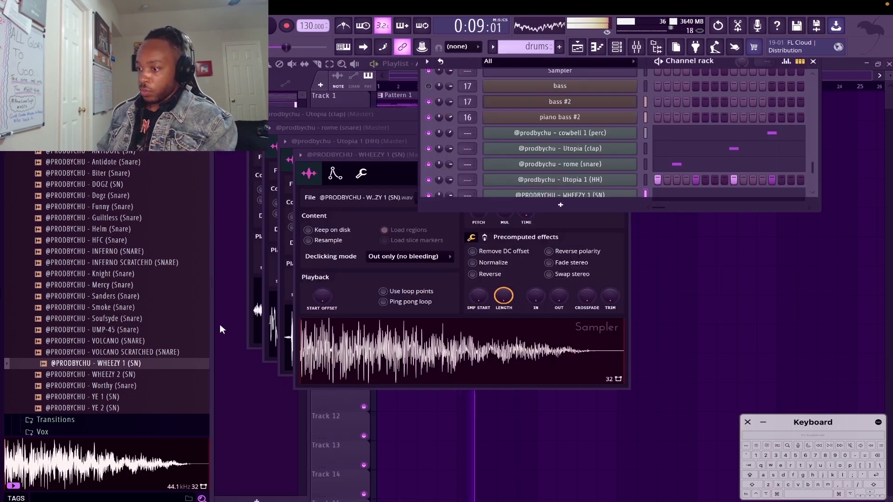
Step: Load the YE 2 snare sample from the browser into a new channel
drag(108, 407, 115, 408)
right_click(110, 408)
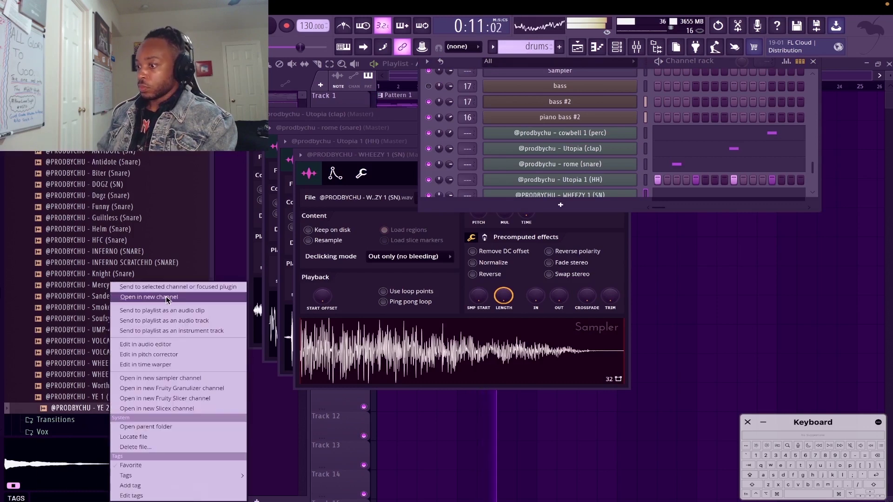
click(154, 298)
click(640, 169)
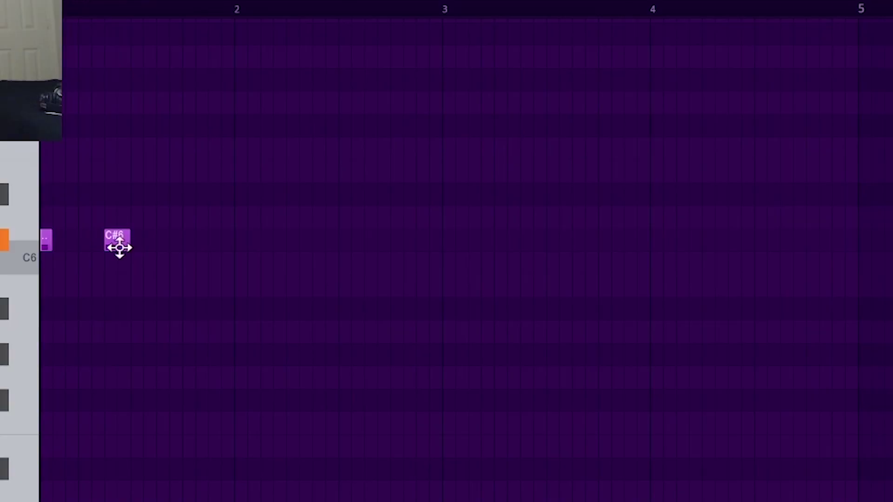
Step: Place a C#6 808 note on beat 4 of bar 1 and three consecutive ones from beat 4 of bar 2
click(186, 241)
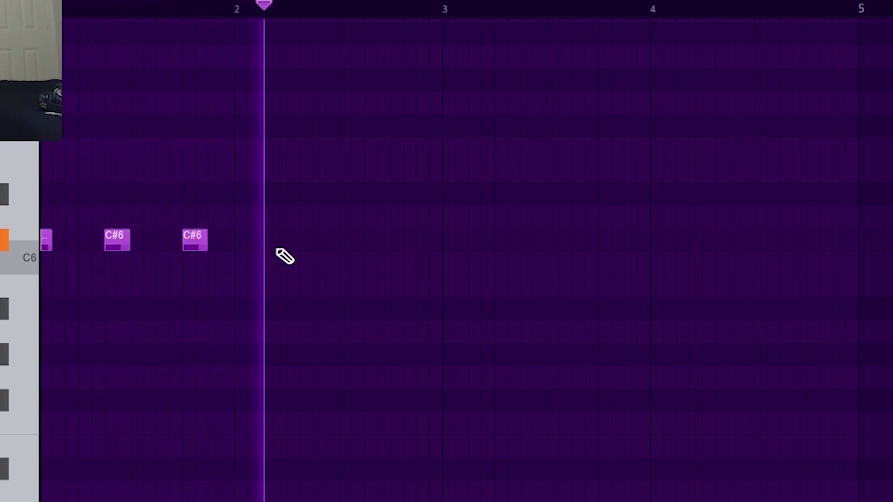
click(402, 248)
mouse_move(433, 238)
mouse_down()
mouse_move(422, 237)
mouse_move(454, 236)
mouse_up()
click(427, 238)
click(446, 233)
key(space)
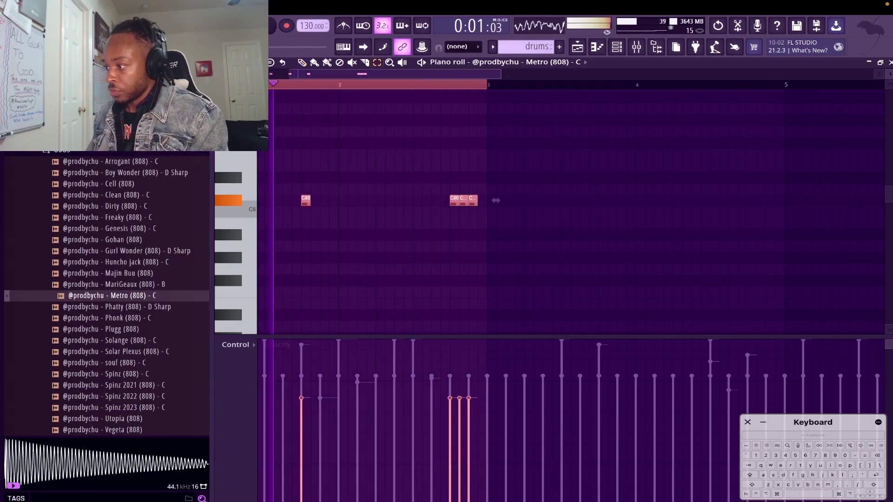
Step: Duplicate the two-bar Metro 808 pattern into bars 3 to 6 and transpose the copy in bars 5 and 6 down to F5
key(ctrl+b)
key(ctrl+b)
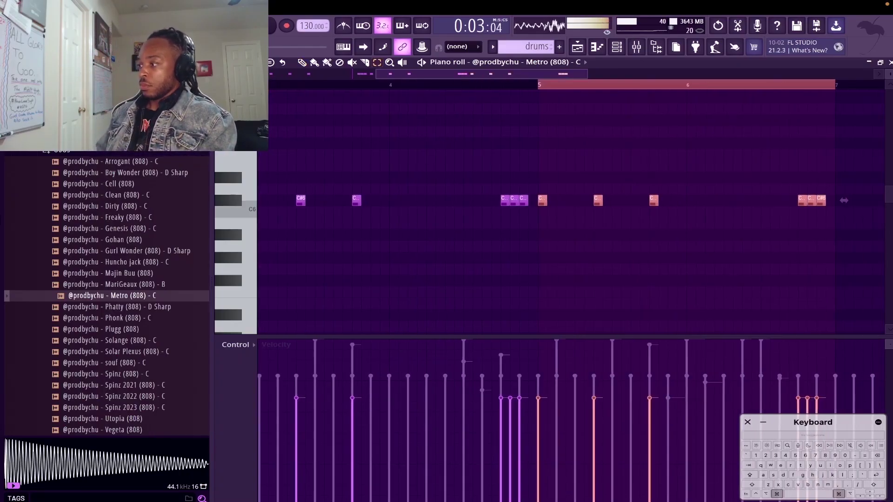
key(Down)
key(Down)
key(Down)
key(Down)
key(Down)
key(Down)
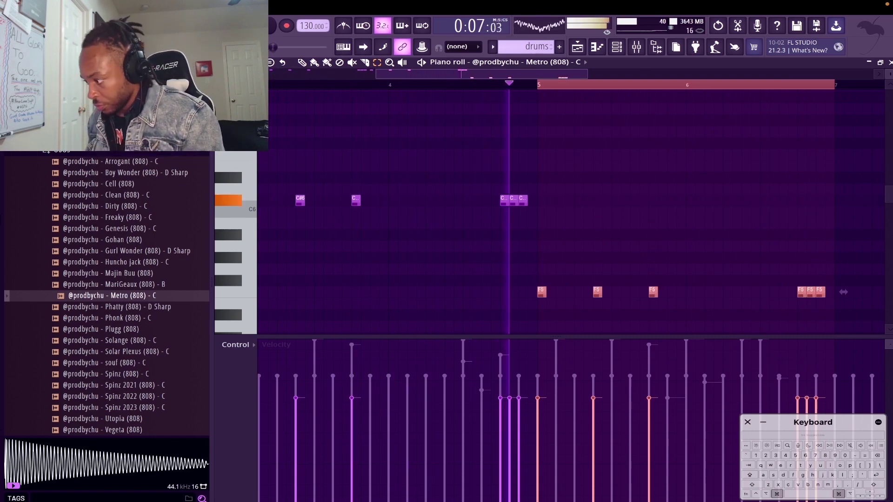
Step: Duplicate the F5 808 notes into bars 7 and 8, and lower the last three notes of bar 4 to C6
key(super+b)
super+right_click(523, 93)
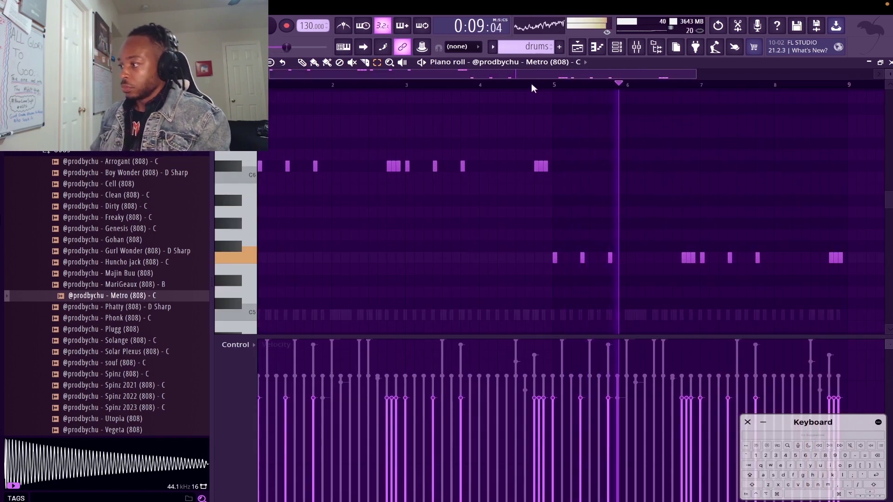
drag(570, 184, 518, 153)
key(shift+Down)
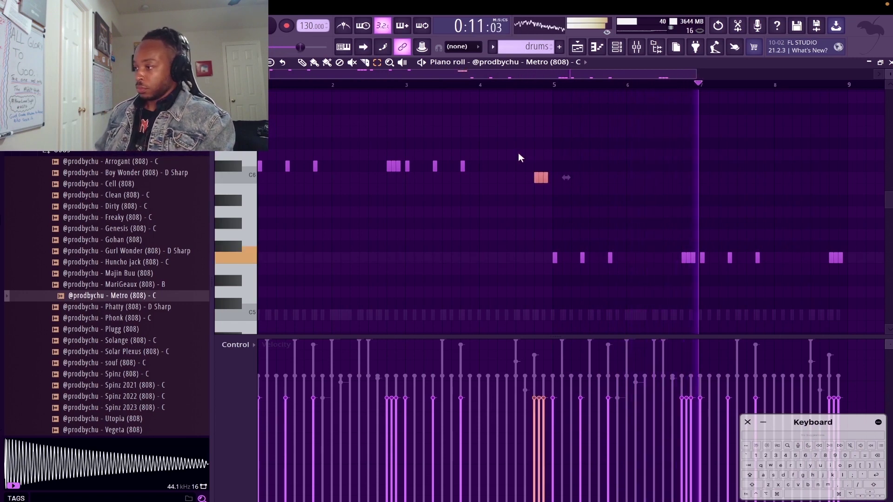
Step: Extend all the Metro 808 notes so each one reaches the start of the next
click(519, 154)
key(super+l)
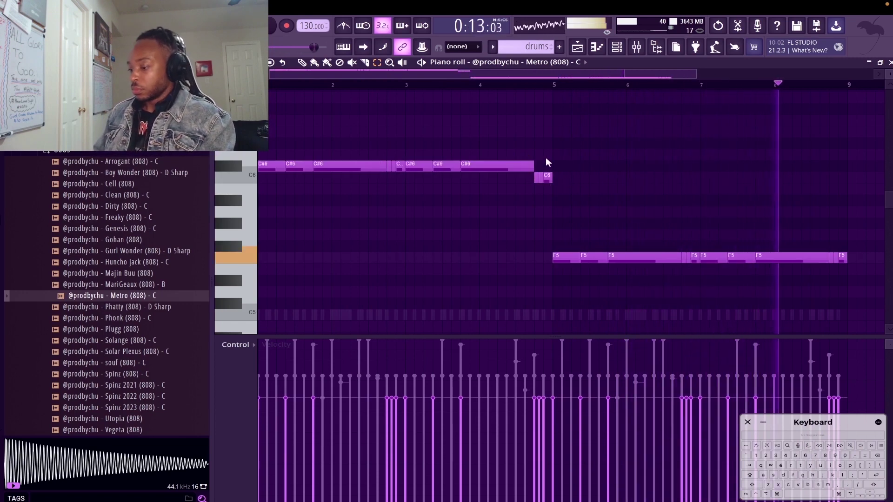
key(ctrl+a)
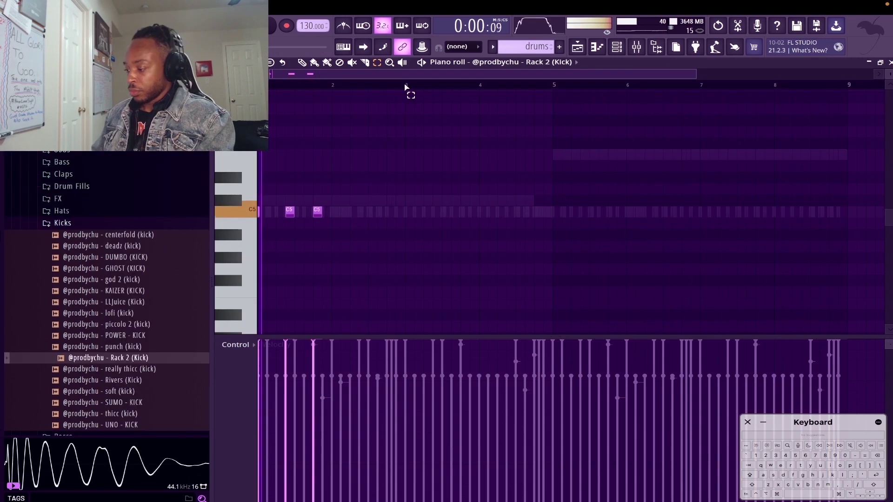
Step: Duplicate the two-bar Rack 2 kick pattern into bars 3 to 8 without an extra hit late in bar 2, and save the project
click(379, 211)
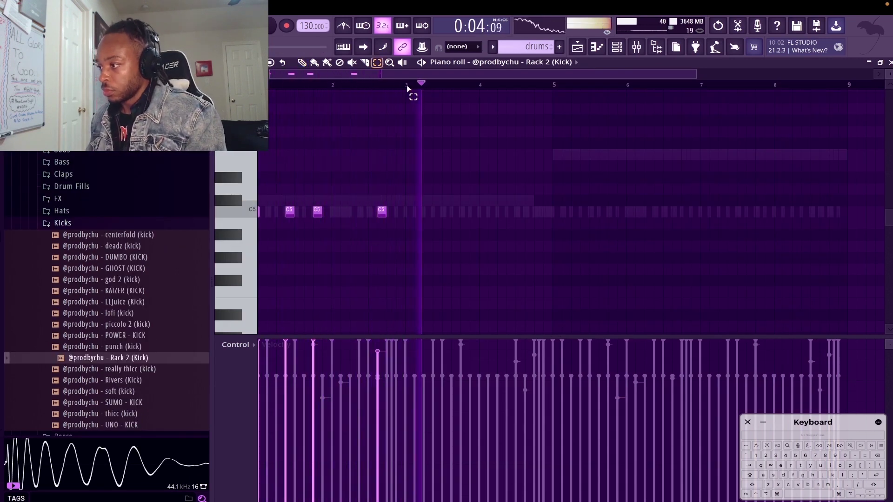
right_click(379, 212)
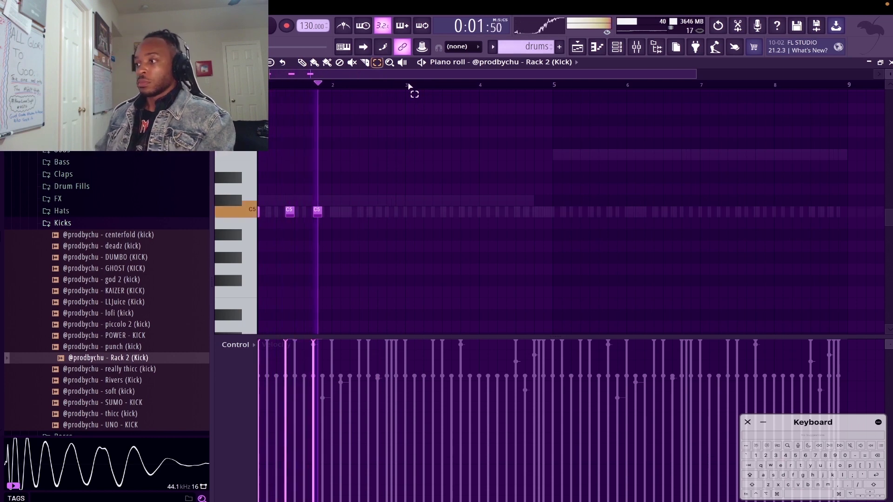
drag(406, 86, 260, 86)
key(super+b)
key(super+b)
key(super+b)
key(super+s)
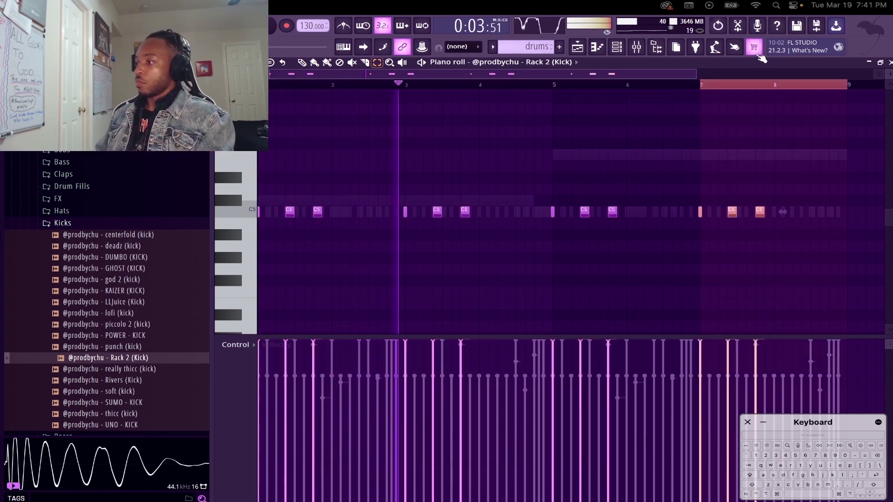
super+click(750, 86)
click(889, 62)
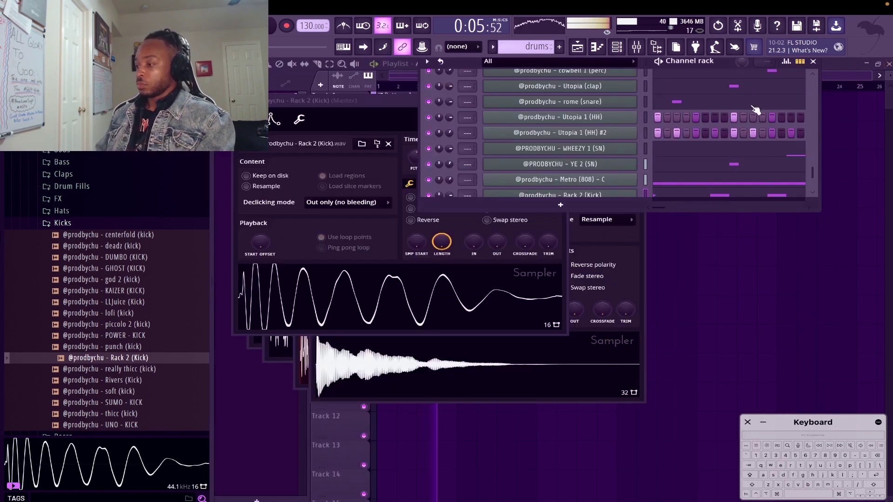
key(super+s)
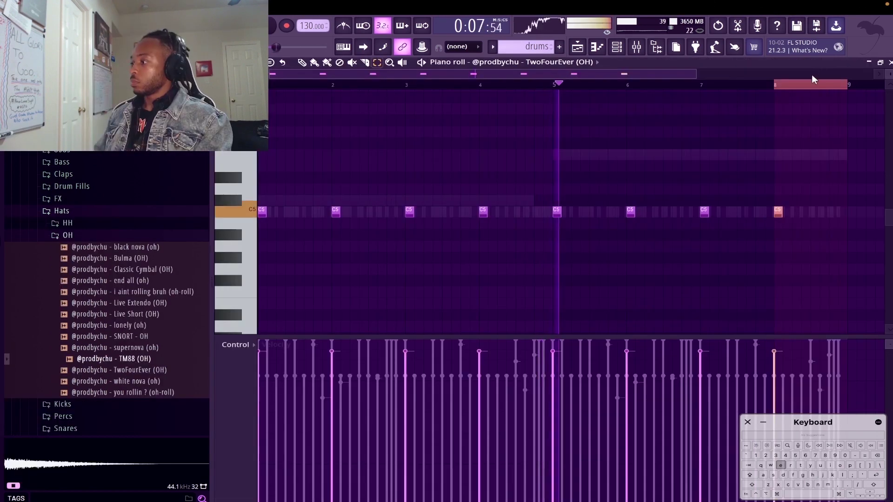
Step: Load the SQUARE percussion sample from the 4TEEN drum kit's Percs folder into a new channel
key(F7)
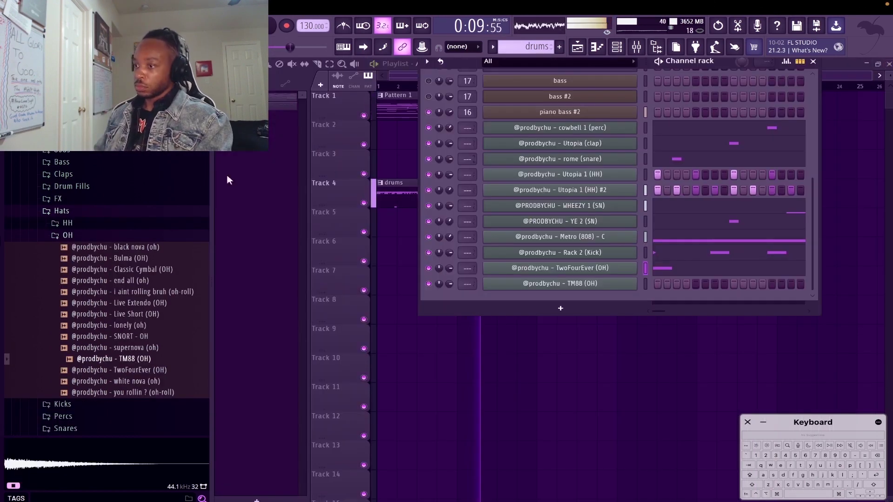
click(179, 79)
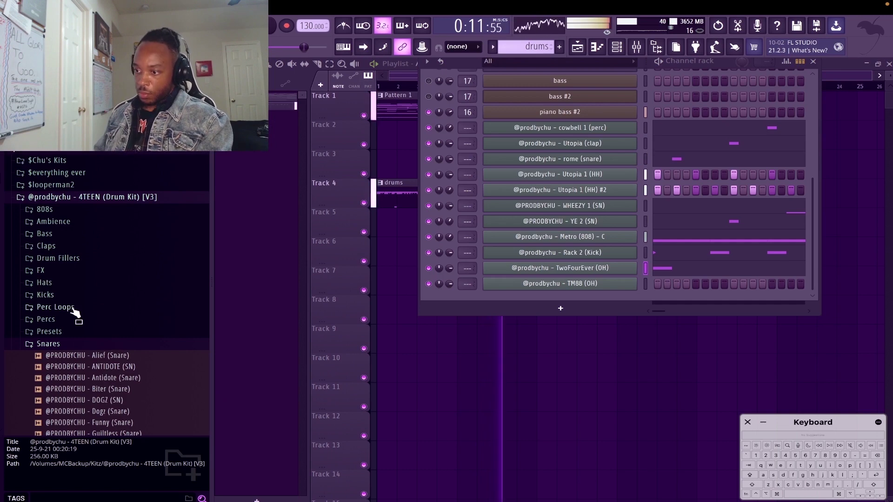
click(45, 319)
click(119, 397)
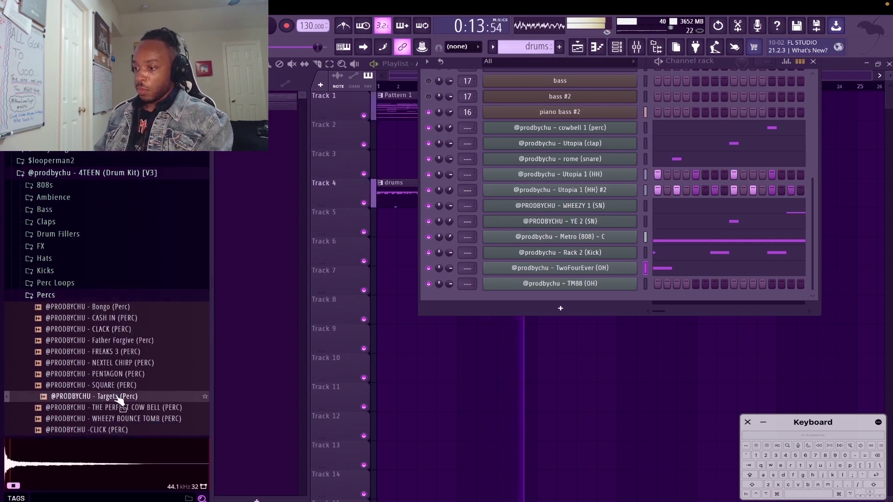
click(116, 386)
right_click(114, 386)
click(149, 298)
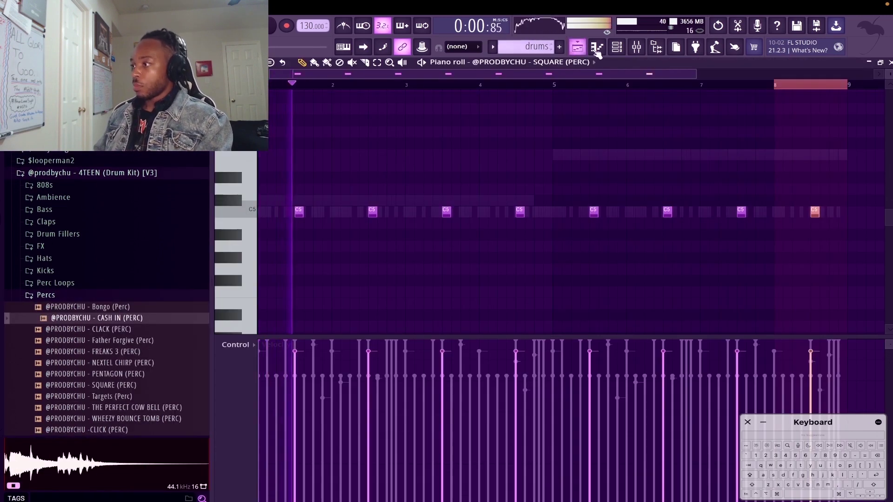
Step: Bring up the channel rack and select the CASH IN percussion channel
click(617, 48)
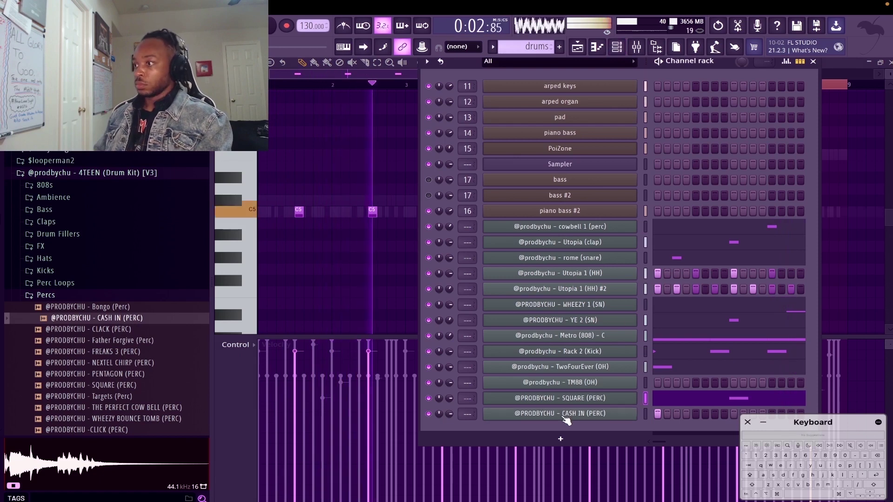
click(581, 415)
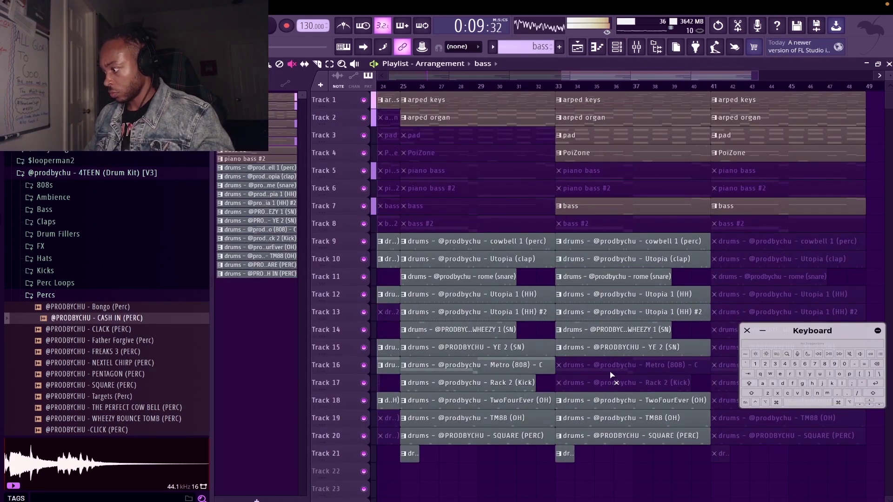
Step: Unmute the TwoFourEver open hat and Metro 808 clips in bars 41 to 48 of the playlist
scroll(610, 375, down, 4)
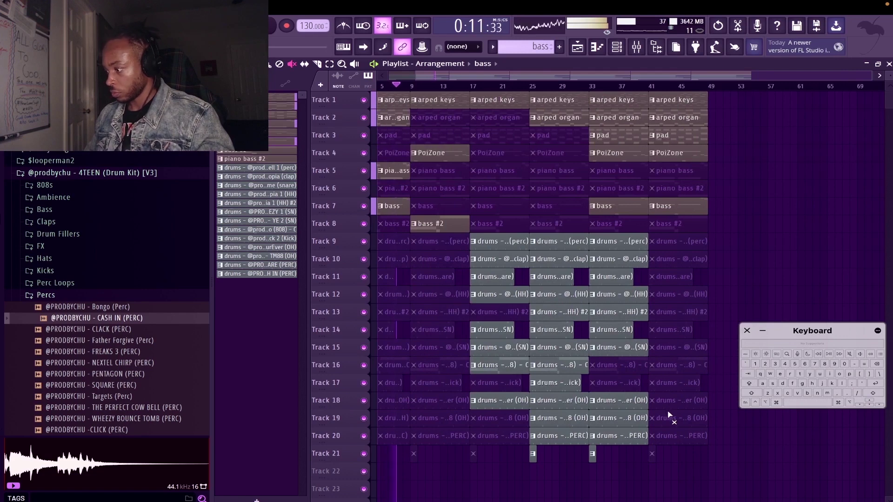
click(665, 401)
click(660, 365)
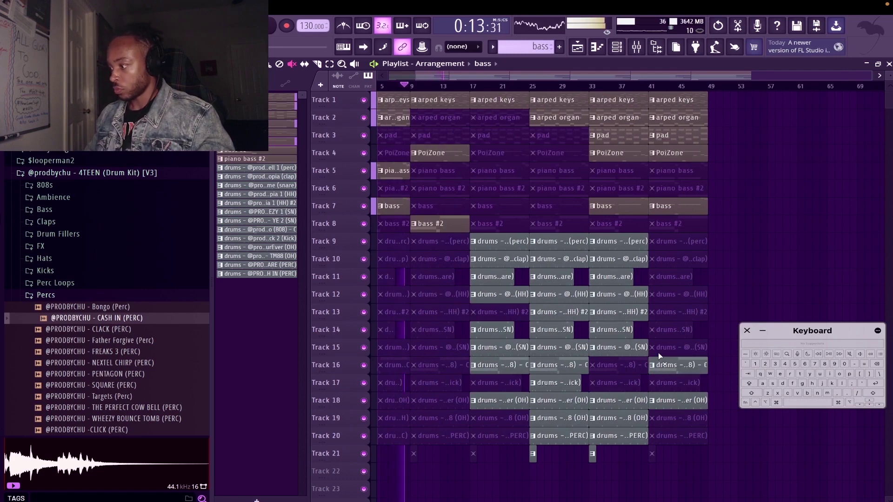
Step: Unmute the YE 2, WHEEZY 1, Utopia 1 hi-hat, rome snare, Utopia clap and cowbell clips in bars 41 to 48
click(658, 347)
click(659, 330)
click(659, 294)
click(659, 277)
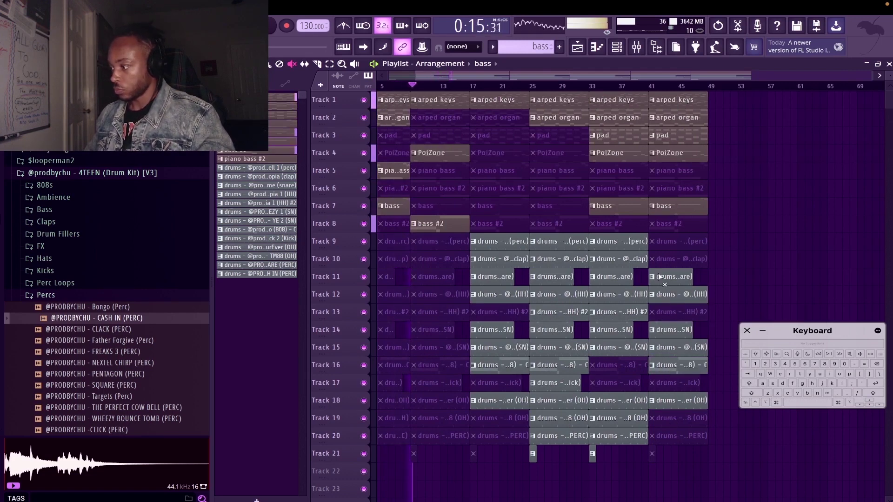
click(660, 259)
click(659, 242)
scroll(540, 214, up, 3)
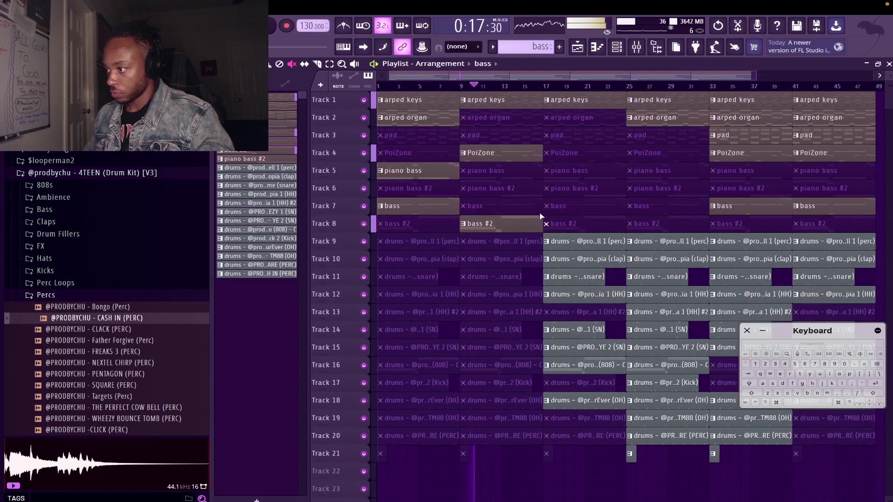
scroll(539, 213, down, 4)
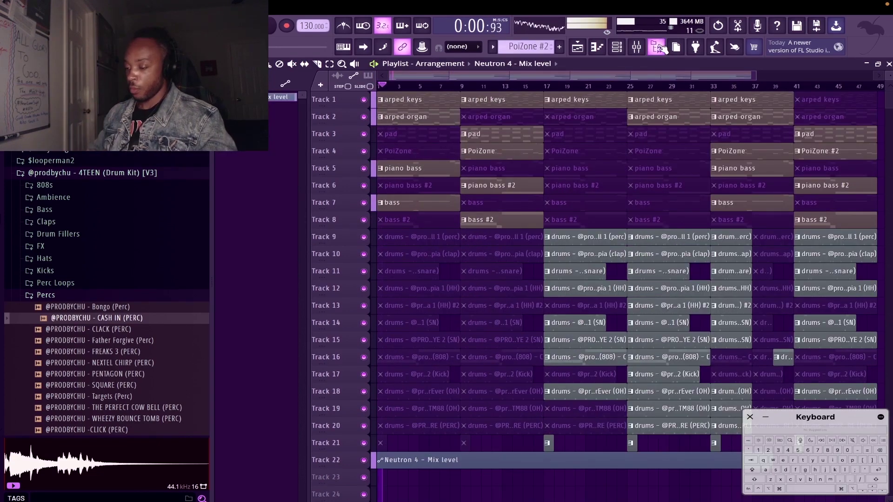
Step: Close all open windows, hide the sample browser and bring the playlist back up with more room
key(Escape)
key(Escape)
key(Escape)
key(Escape)
key(Escape)
key(Escape)
key(Escape)
key(Escape)
key(Escape)
key(Escape)
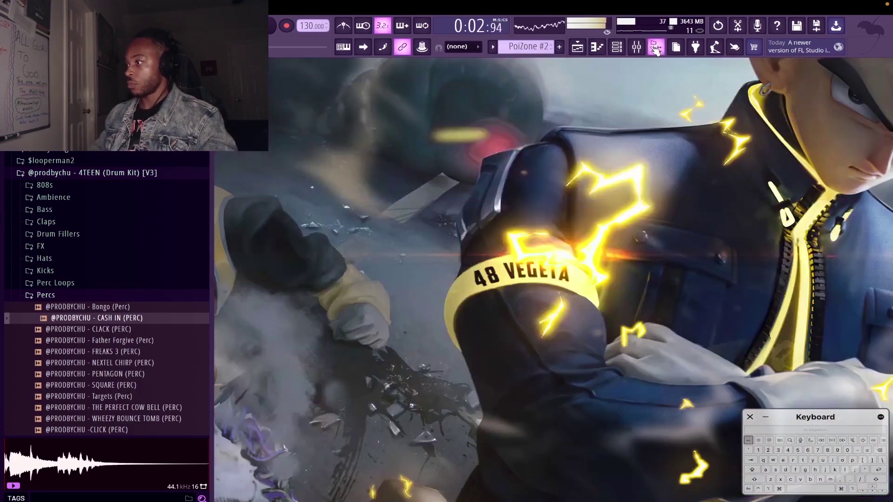
click(656, 51)
click(579, 48)
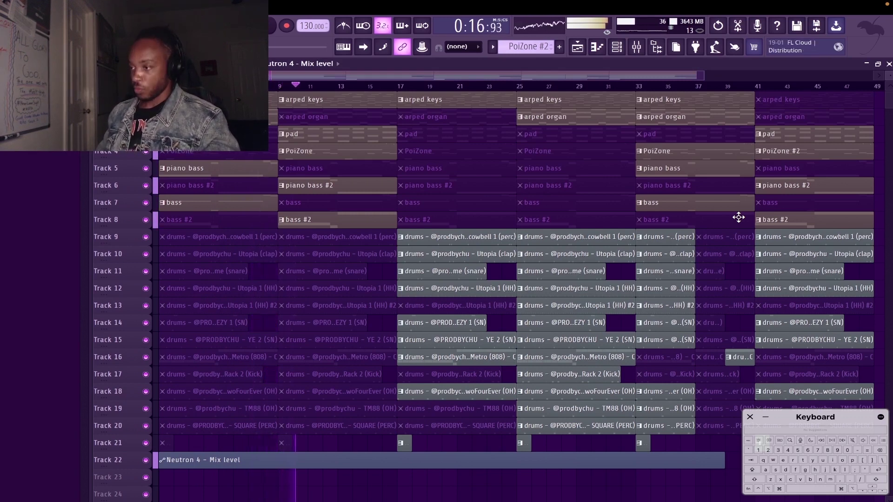
Step: Raise the volume of the lead track slightly in the mixer and close the mixer
click(637, 46)
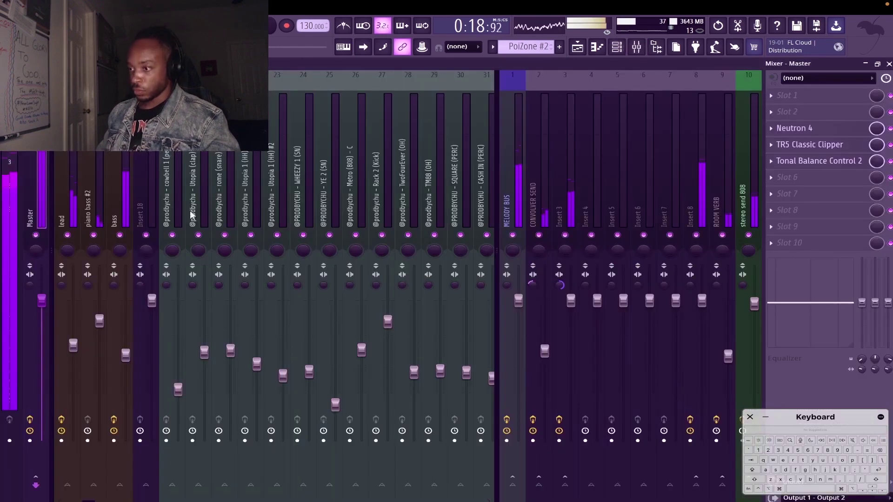
drag(72, 347, 73, 338)
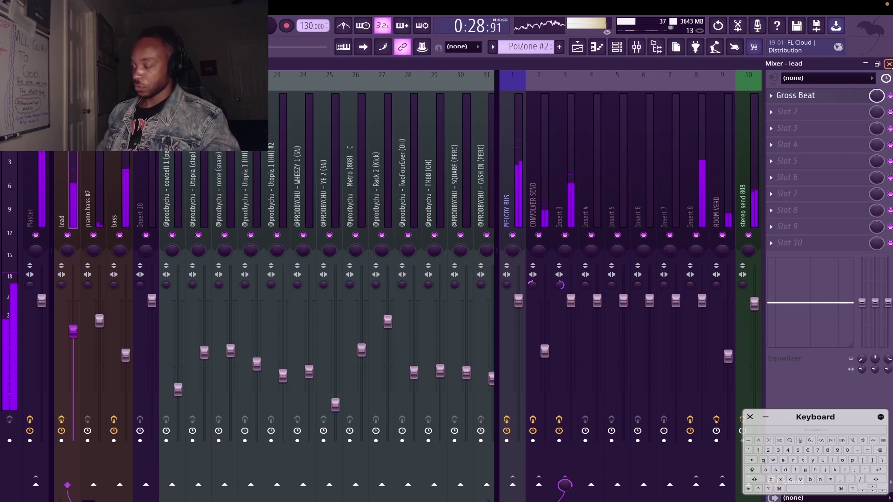
click(888, 63)
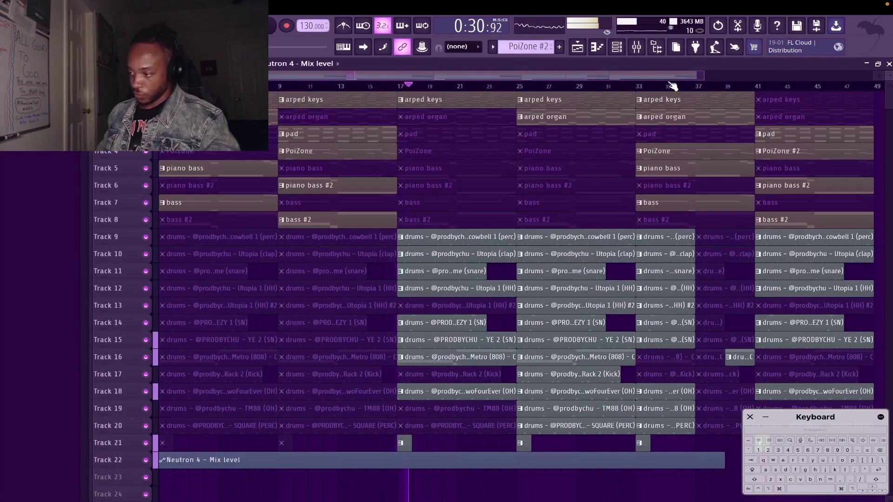
Step: Examine the effects chain of the Insert 3 mixer track, then return to the playlist
click(635, 49)
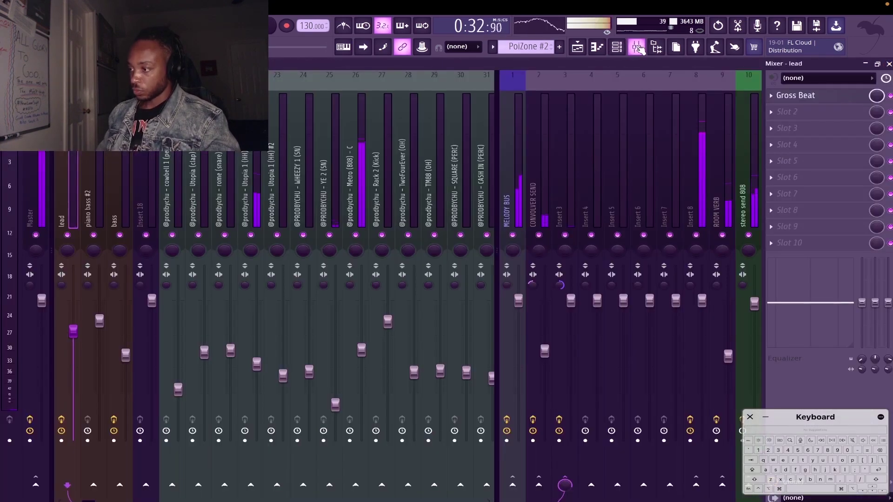
click(565, 217)
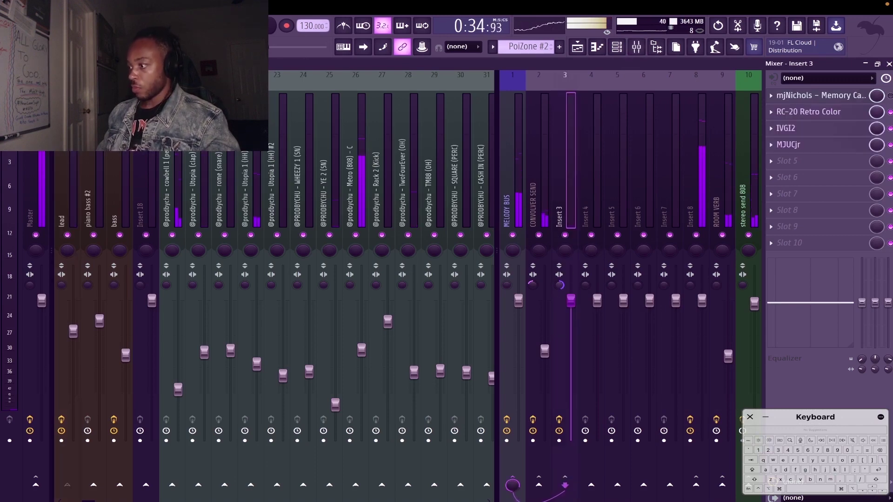
click(889, 64)
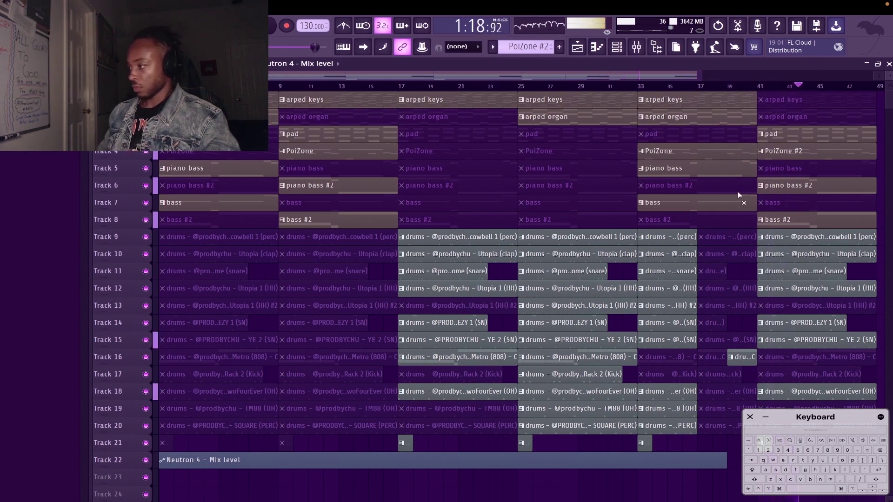
Step: Slice the Track 7 bass clip at bar 39 and mute the piece that runs up to bar 41
scroll(739, 196, up, 2)
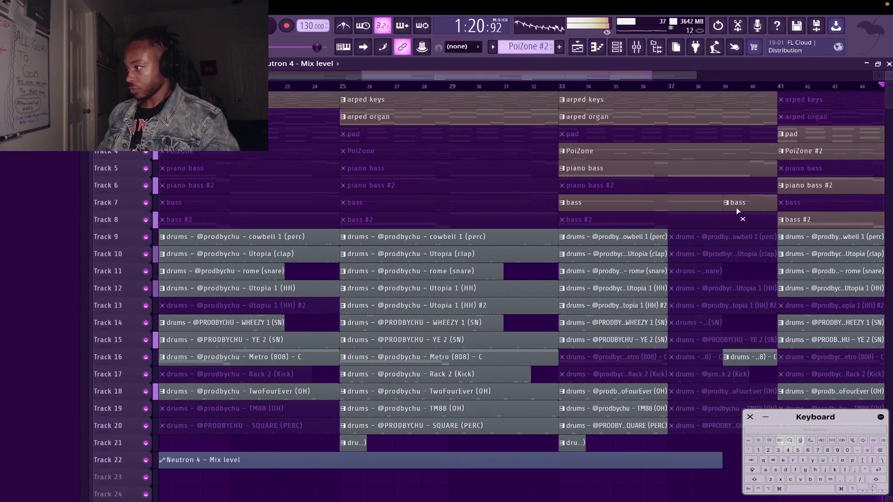
scroll(736, 209, down, 2)
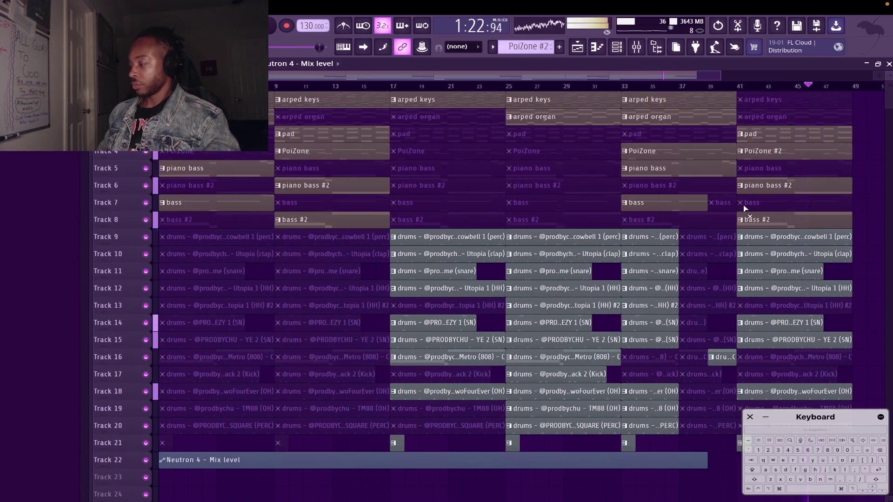